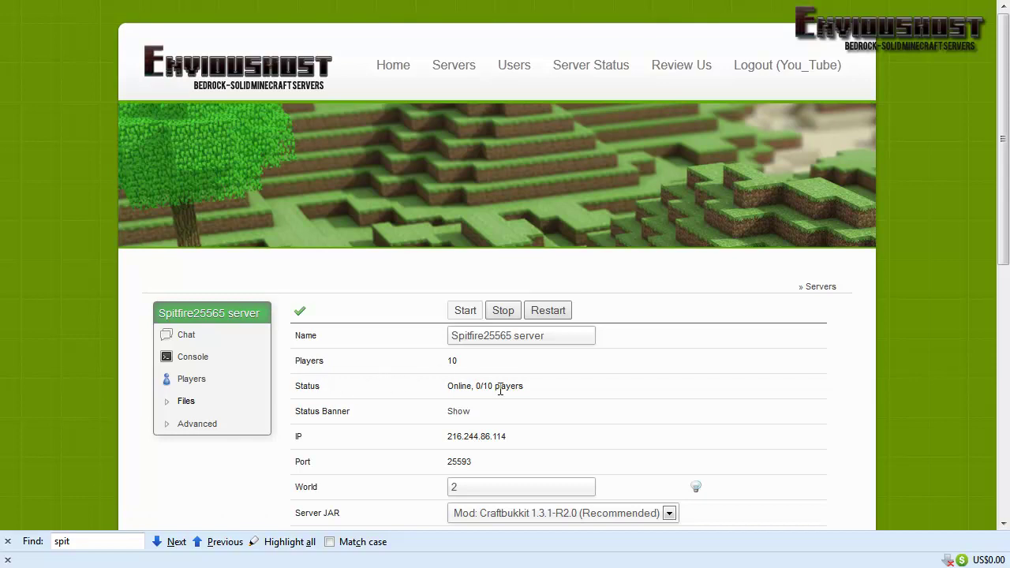
# Look over the server's overview page, including its name, and expand the advanced options.
pyautogui.moveTo(556, 334); pyautogui.dragTo(441, 336)
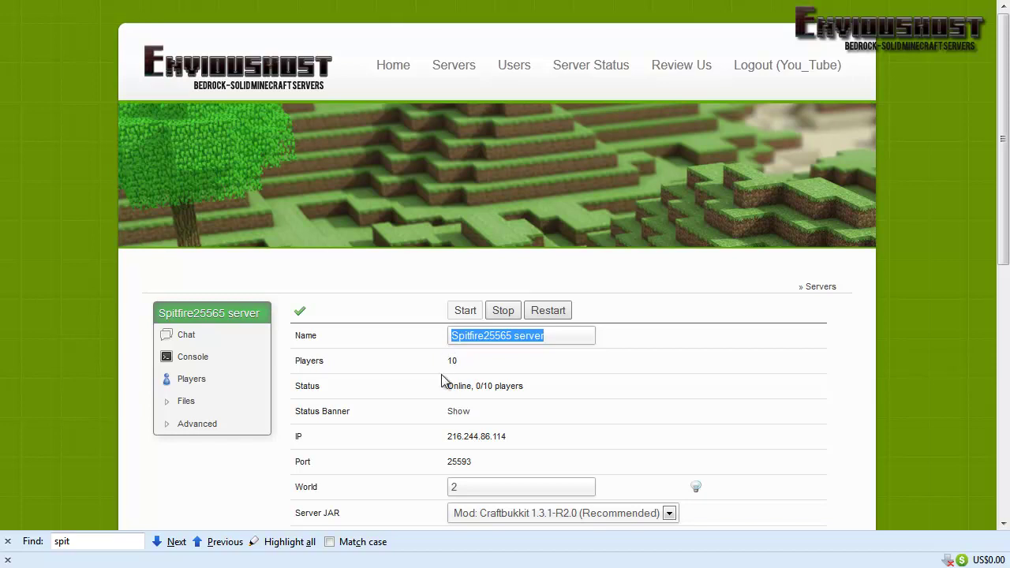
pyautogui.scroll(-2, 414, 407)
pyautogui.scroll(-4, 412, 406)
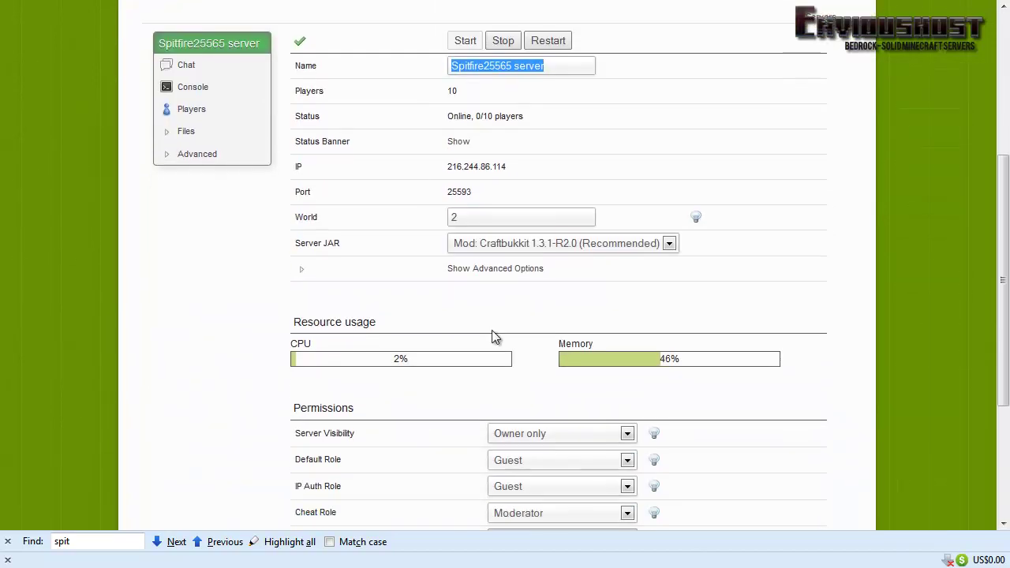
pyautogui.click(507, 277)
pyautogui.scroll(4, 470, 284)
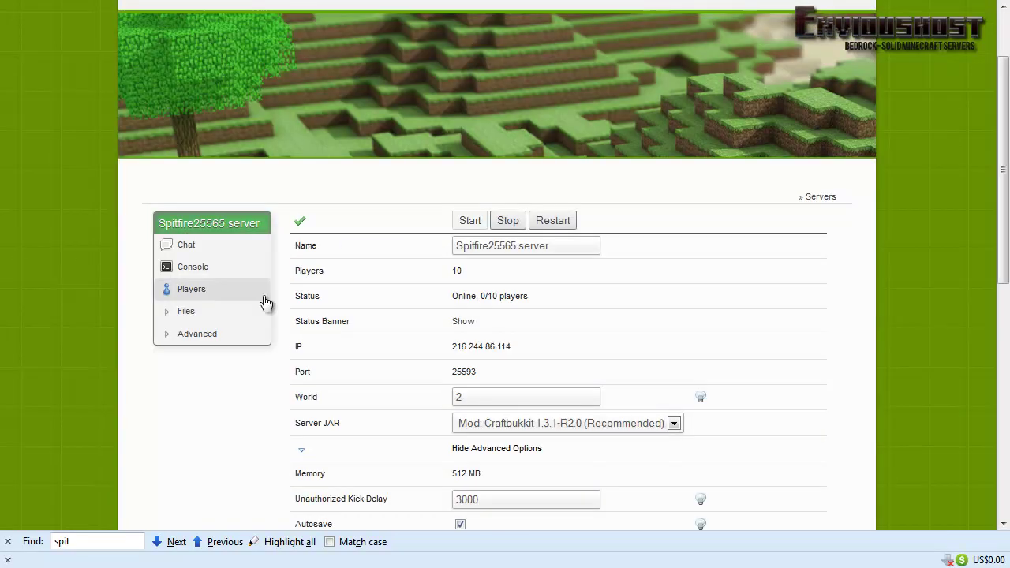
# Open the Server Settings file (server.properties) from the server's config files.
pyautogui.click(188, 313)
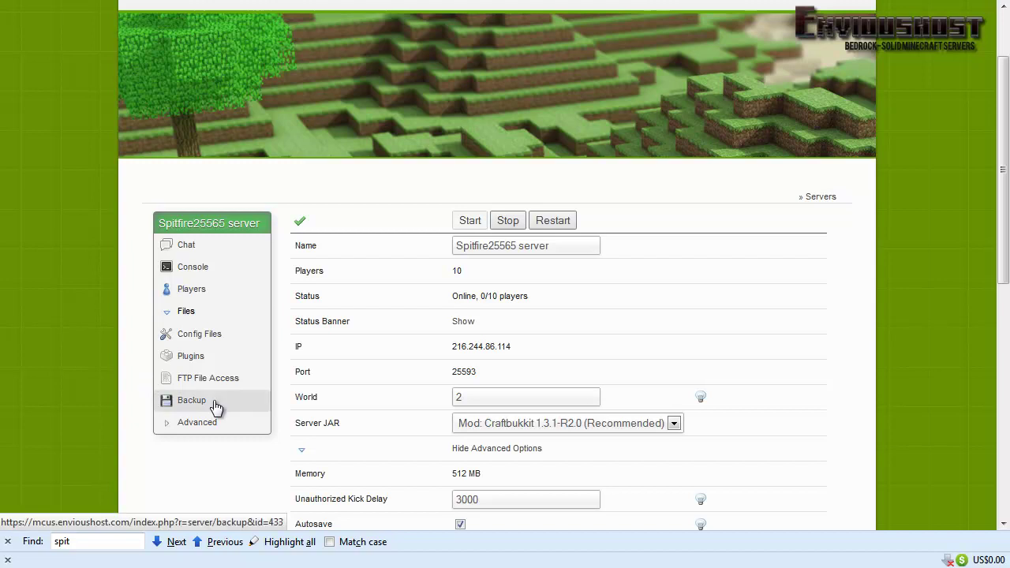
pyautogui.click(216, 339)
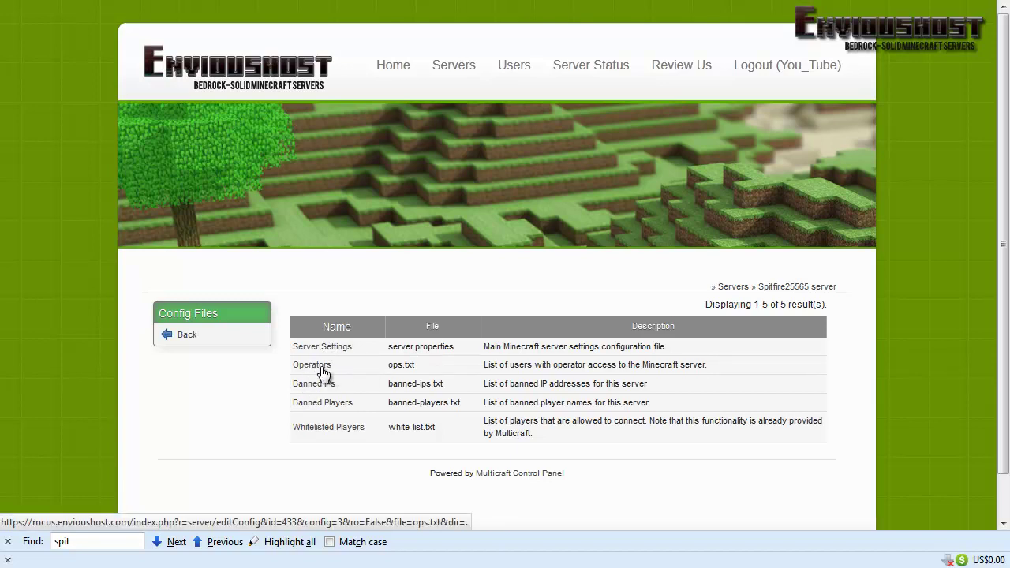
pyautogui.click(324, 348)
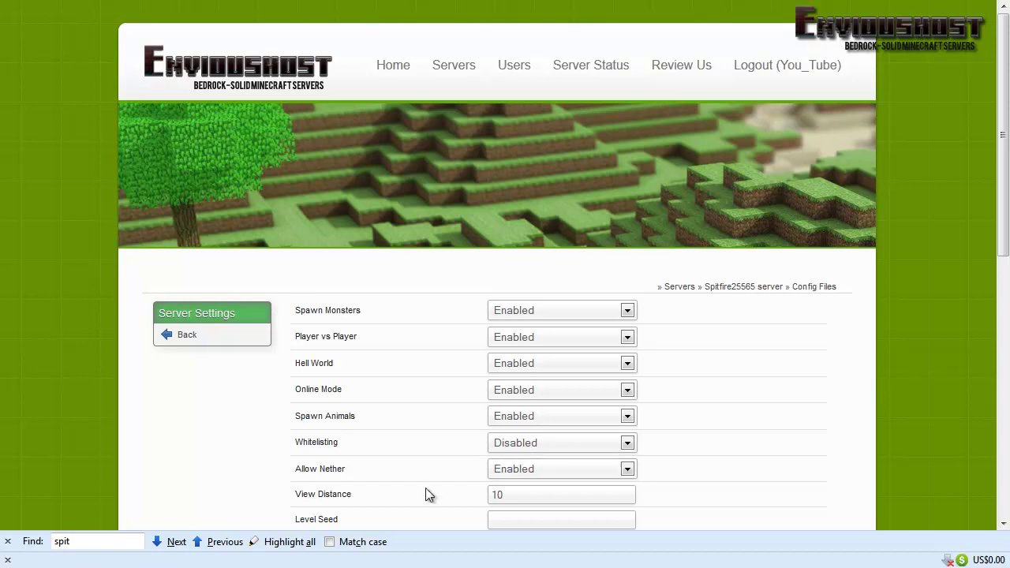
# Set the Level Seed to gamemode5.
pyautogui.scroll(-2, 523, 470)
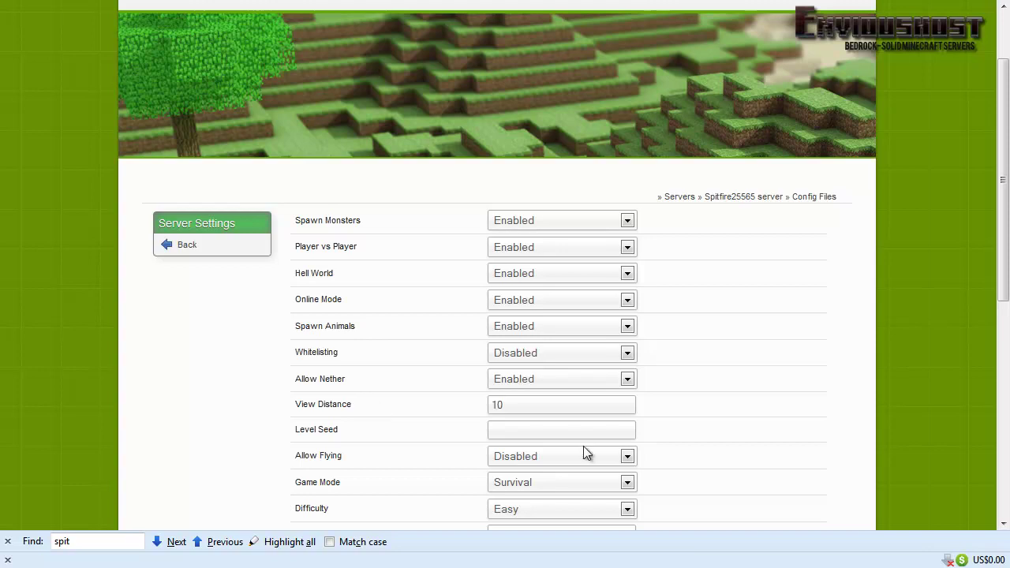
pyautogui.click(547, 432)
pyautogui.write('gamemode5')
# Check the available choices for Game Mode and Difficulty without changing either setting.
pyautogui.scroll(-3, 526, 464)
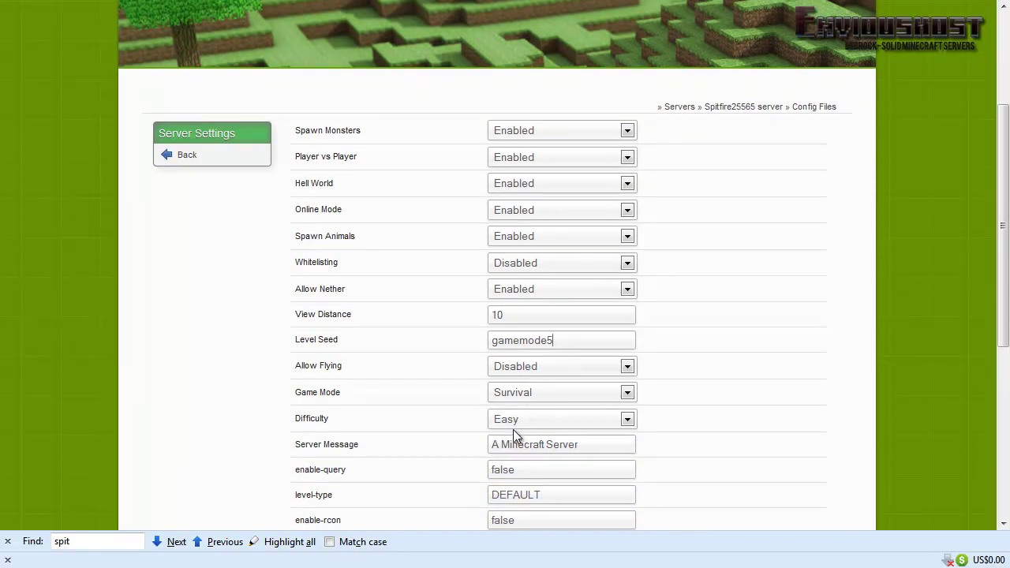
pyautogui.click(625, 393)
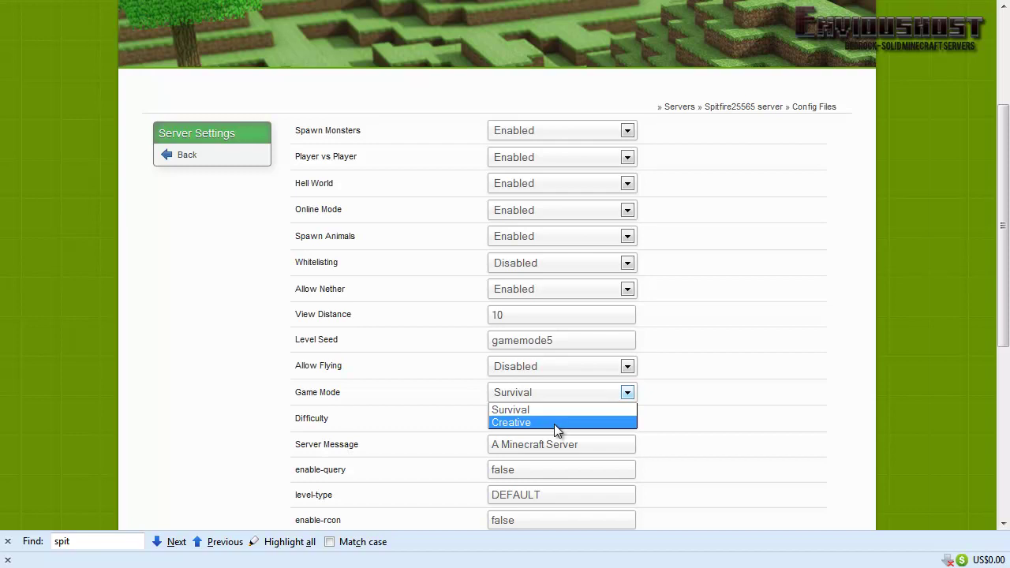
pyautogui.click(699, 428)
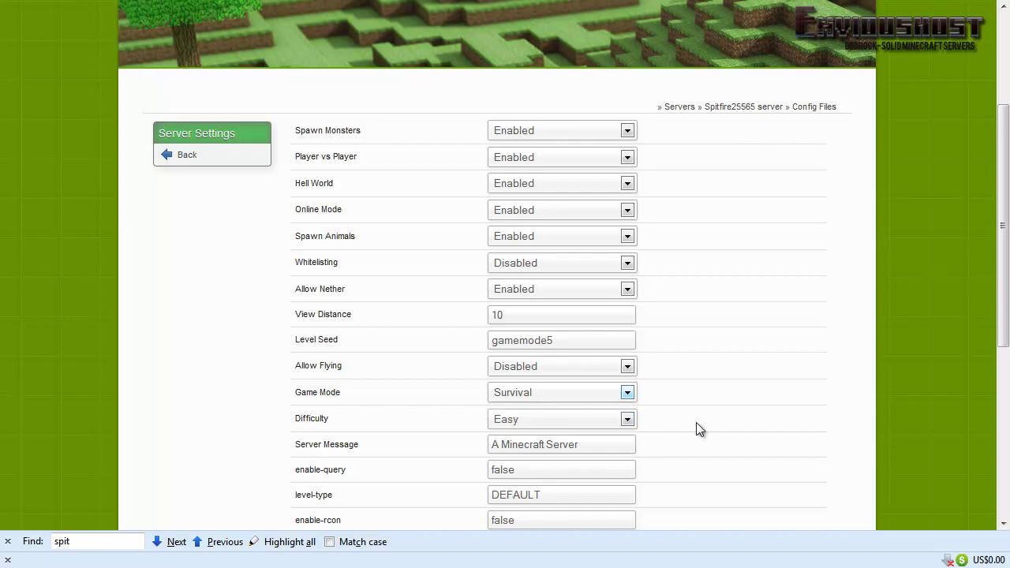
pyautogui.click(632, 421)
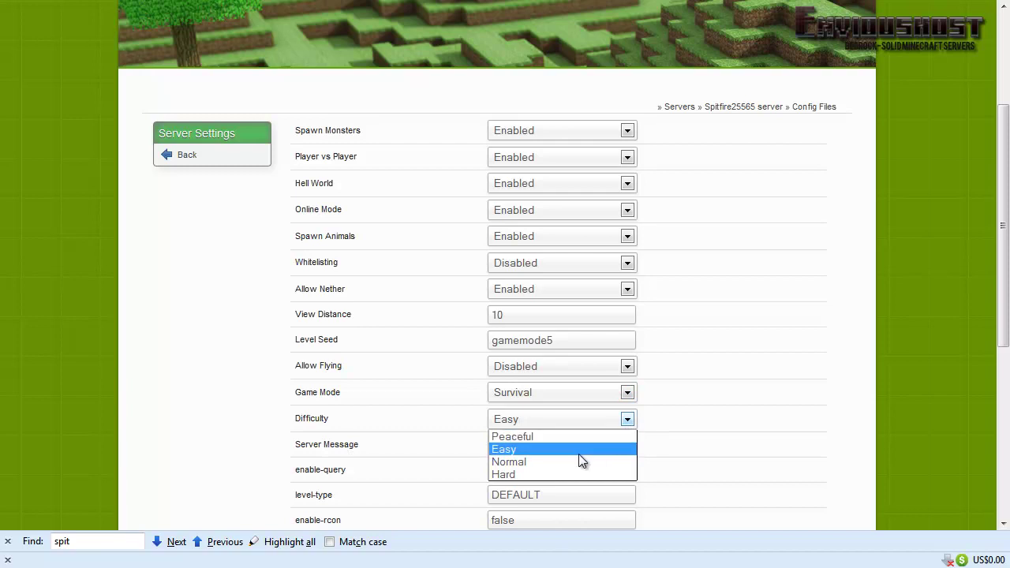
pyautogui.click(686, 429)
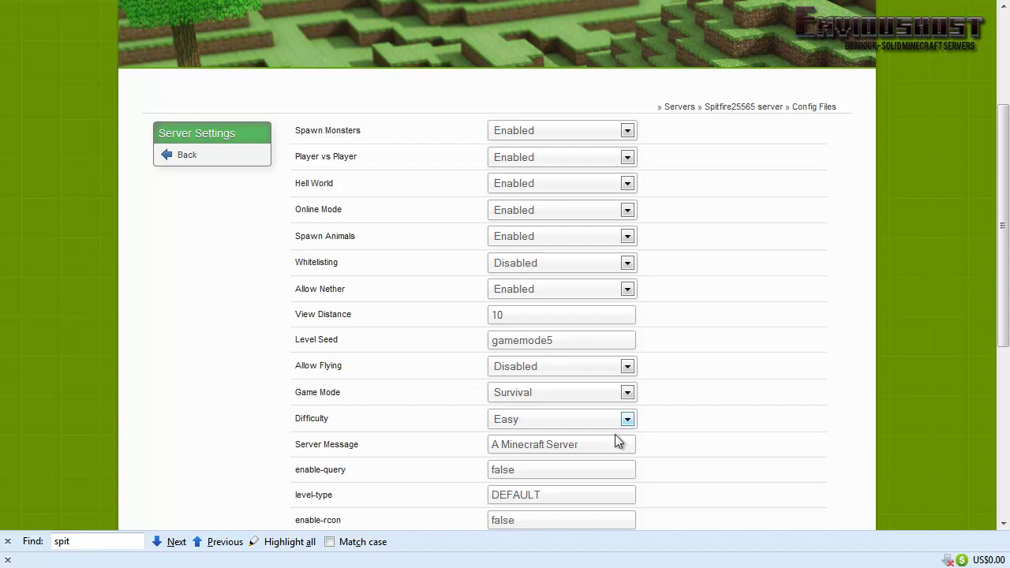
# Replace the Server Message with "Hello YouTube!!!".
pyautogui.moveTo(591, 444); pyautogui.dragTo(458, 412)
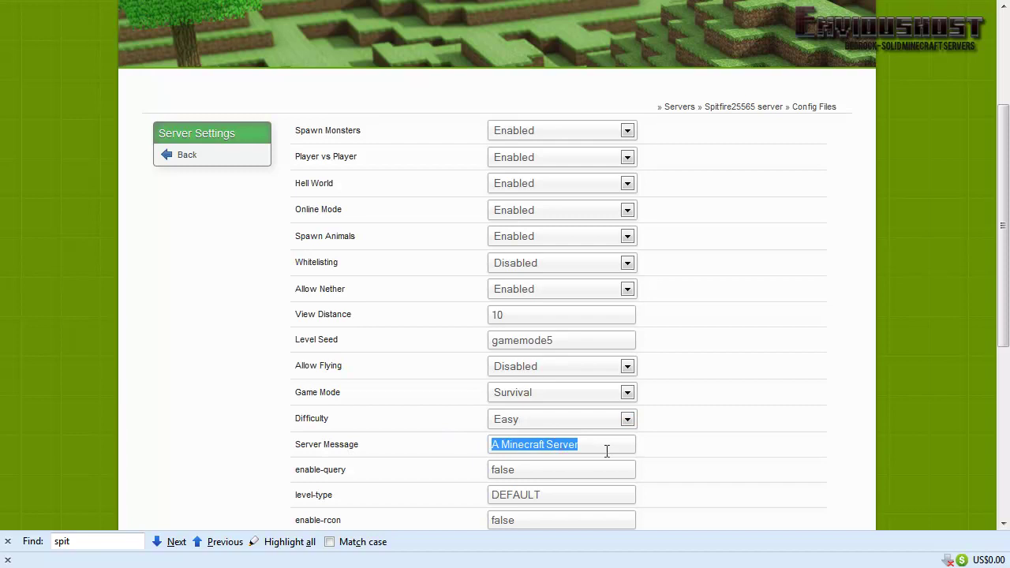
pyautogui.press('BackSpace')
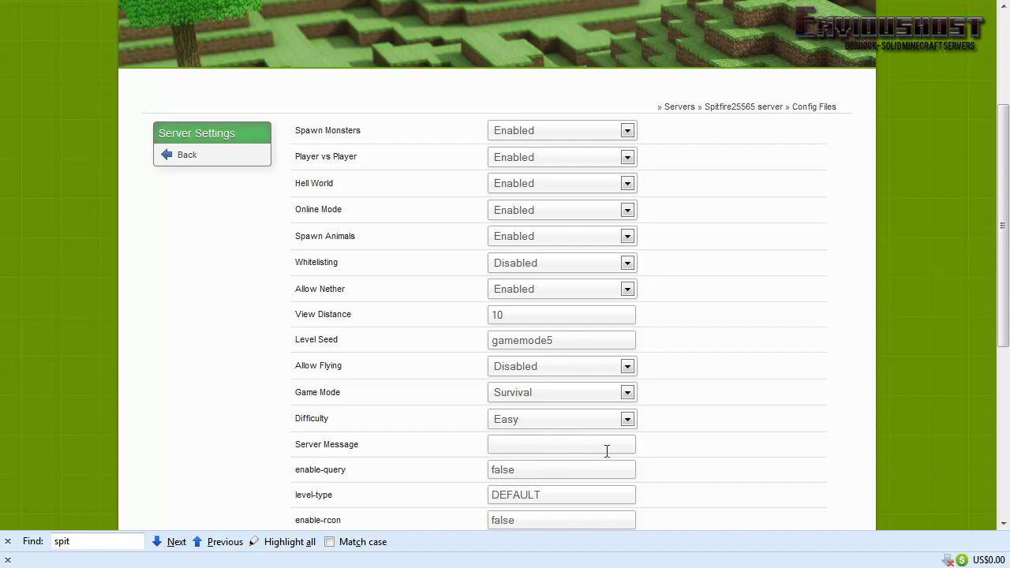
pyautogui.write('hello youtube')
pyautogui.press('Delete')
pyautogui.write('T')
pyautogui.press('BackSpace')
pyautogui.write('Y')
pyautogui.press('Left')
pyautogui.press('Left')
pyautogui.press('Left')
pyautogui.press('Left')
pyautogui.press('Left')
pyautogui.press('Left')
pyautogui.press('BackSpace')
pyautogui.write('H')
pyautogui.press('Menu')
pyautogui.click(573, 466)
pyautogui.click(581, 450)
pyautogui.write('!!!')
# Review the remaining server settings from enable-query through hardcore, including level-type, generate-big-dungeons, max-build-height, spawn-npcs and snooper-enabled.
pyautogui.click(520, 468)
pyautogui.scroll(-4, 527, 469)
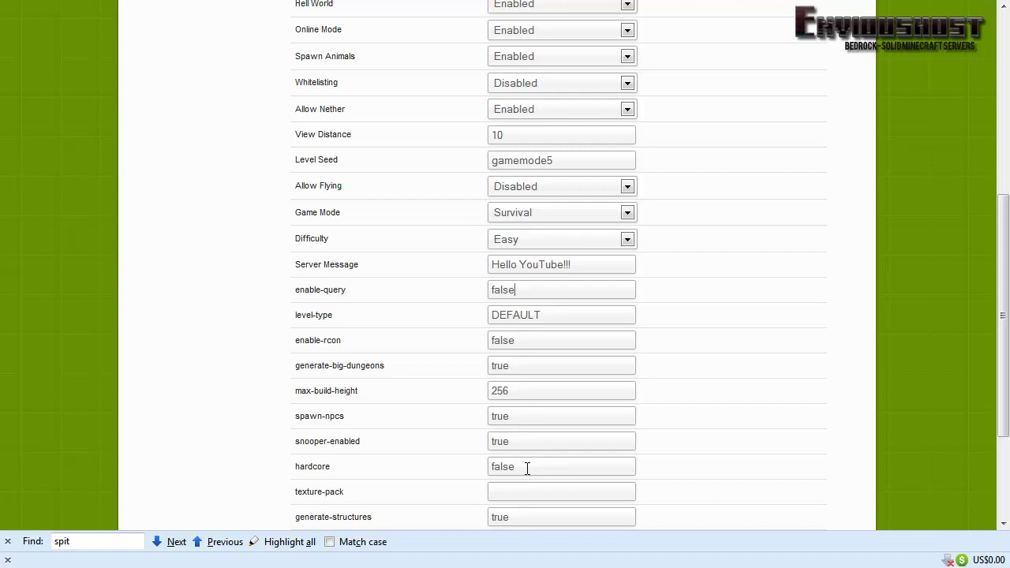
pyautogui.rightClick(570, 317)
pyautogui.click(555, 316)
pyautogui.moveTo(522, 366); pyautogui.dragTo(445, 357)
pyautogui.scroll(-2, 443, 357)
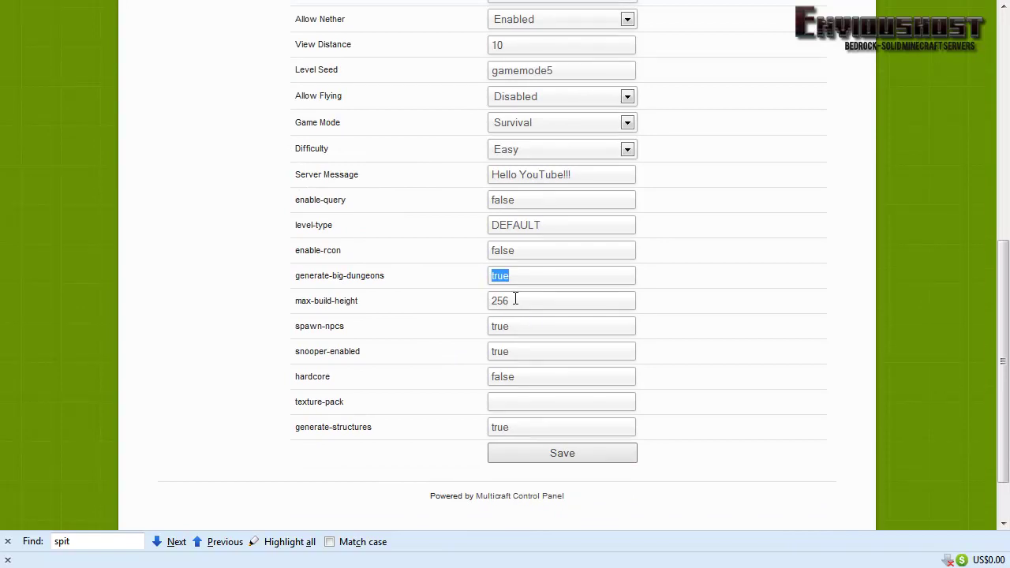
pyautogui.press('Tab')
pyautogui.moveTo(538, 306); pyautogui.dragTo(387, 300)
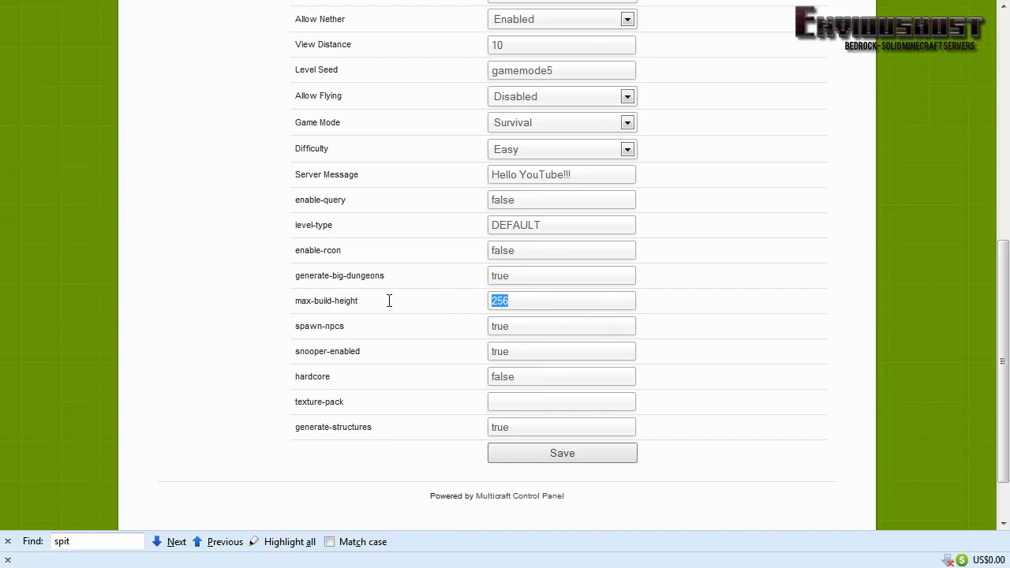
pyautogui.click(545, 328)
pyautogui.rightClick(540, 332)
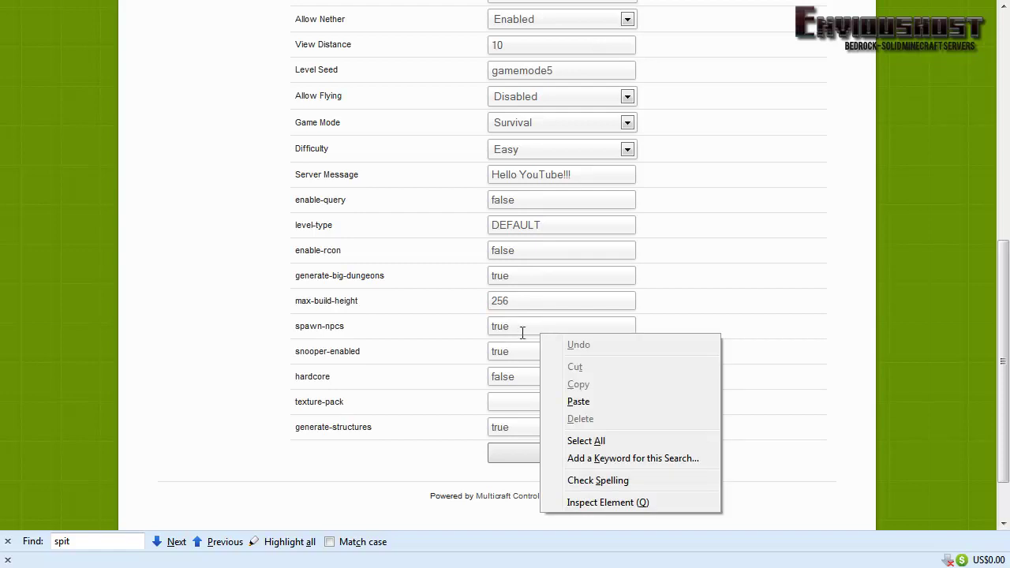
pyautogui.click(534, 334)
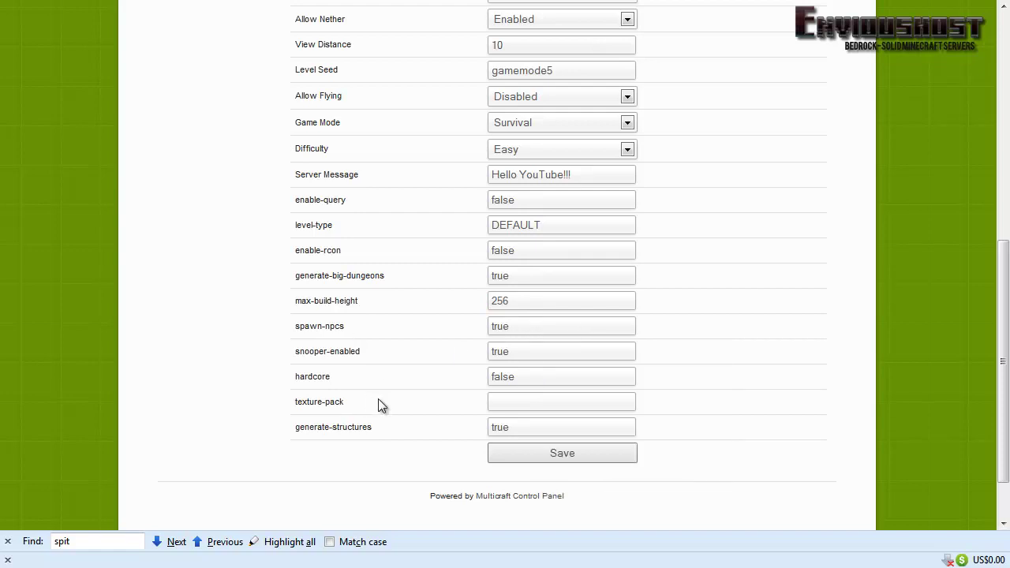
pyautogui.moveTo(525, 351); pyautogui.dragTo(458, 347)
pyautogui.moveTo(523, 373); pyautogui.dragTo(480, 375)
pyautogui.scroll(3, 596, 284)
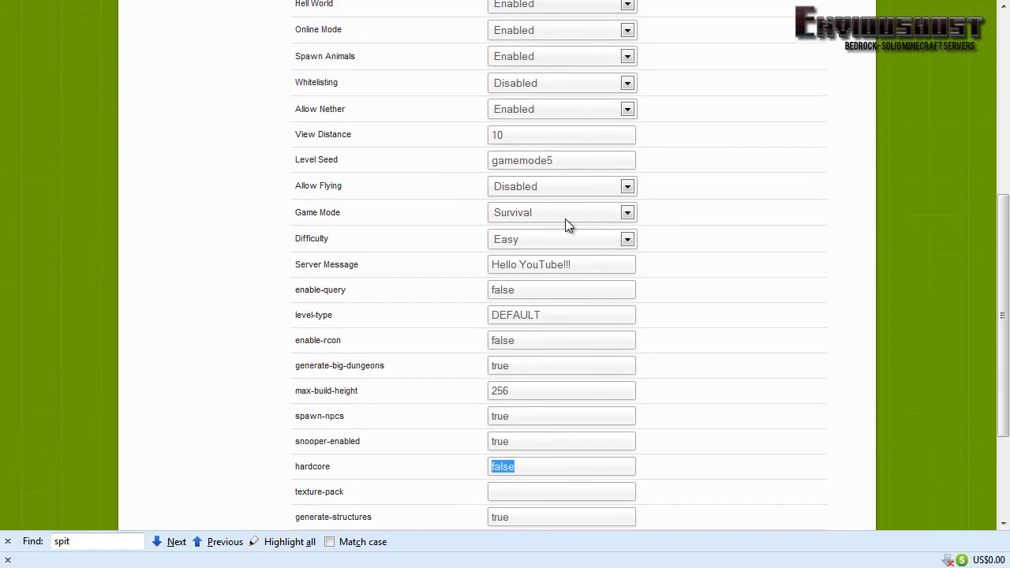
# Leave the texture-pack setting empty and save the server settings.
pyautogui.scroll(-5, 565, 221)
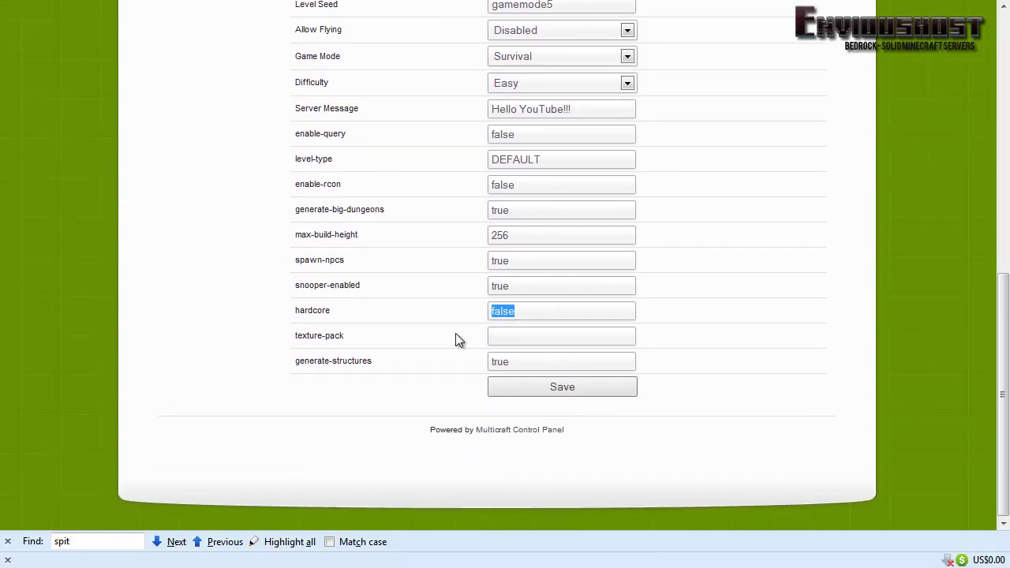
pyautogui.click(490, 336)
pyautogui.click(597, 391)
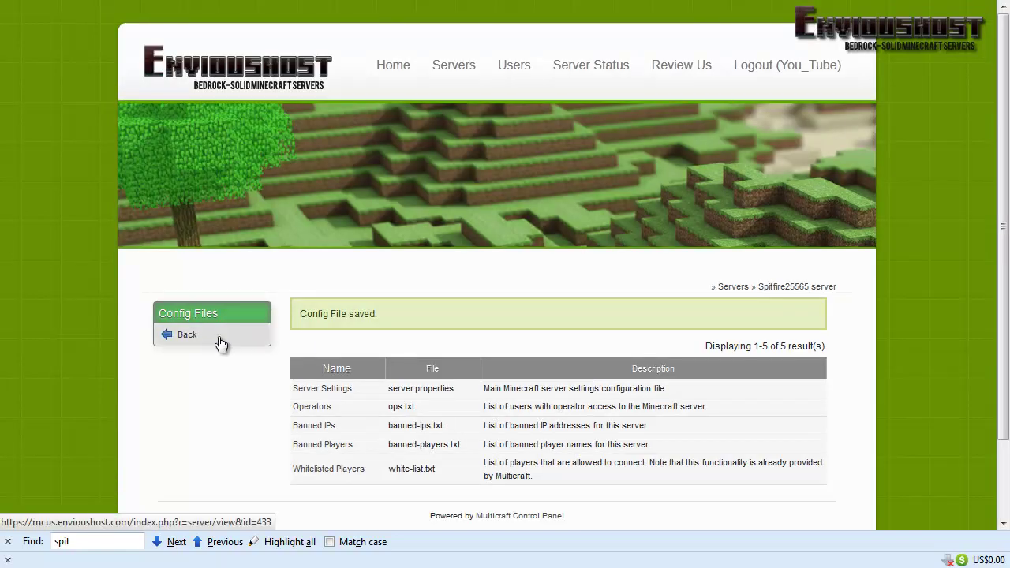
# Add spitfire25565 to the Operators list (ops.txt) and save the file.
pyautogui.click(318, 413)
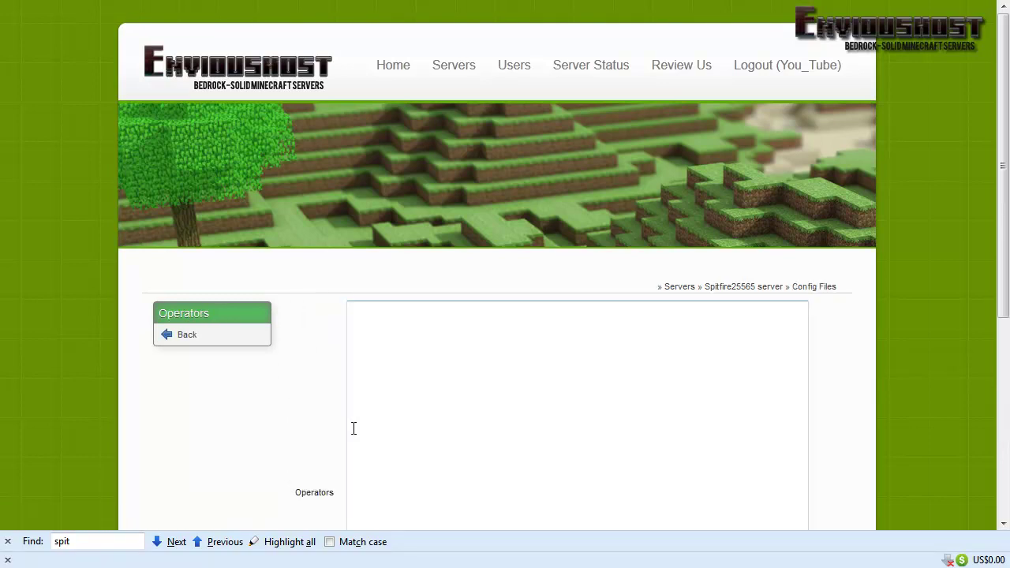
pyautogui.scroll(-3, 388, 423)
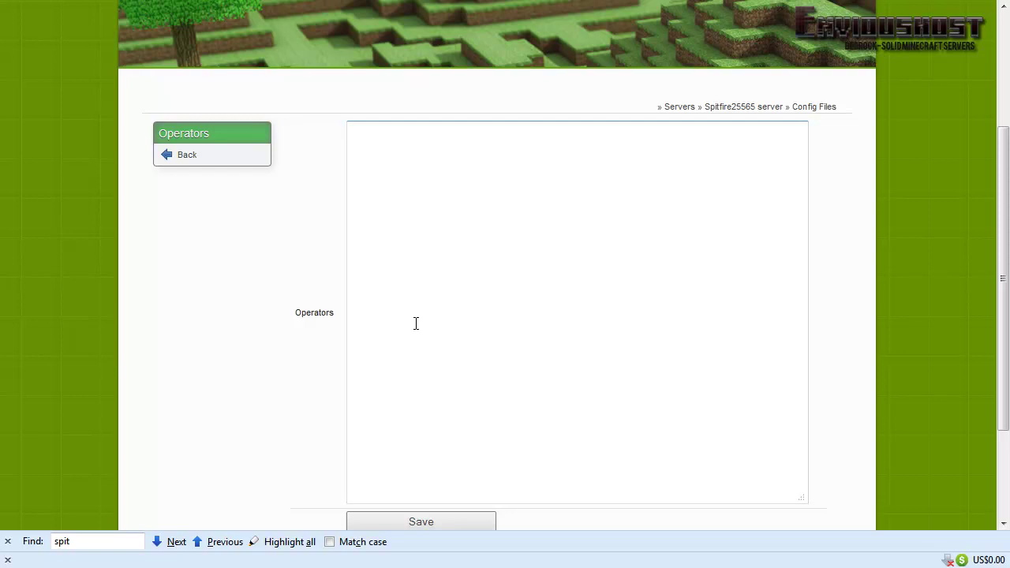
pyautogui.write('spitfire25565')
pyautogui.scroll(-2, 449, 299)
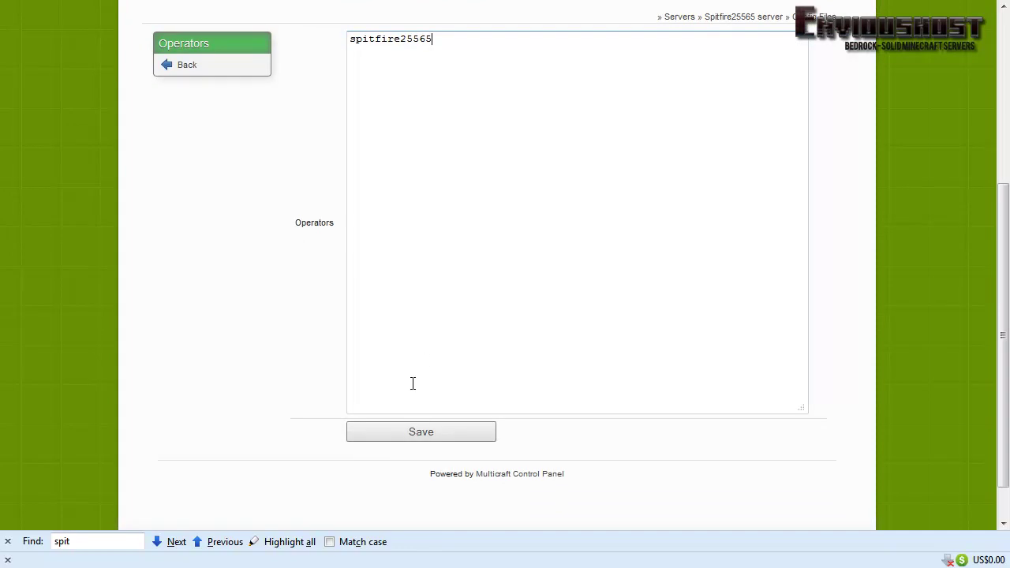
pyautogui.click(424, 434)
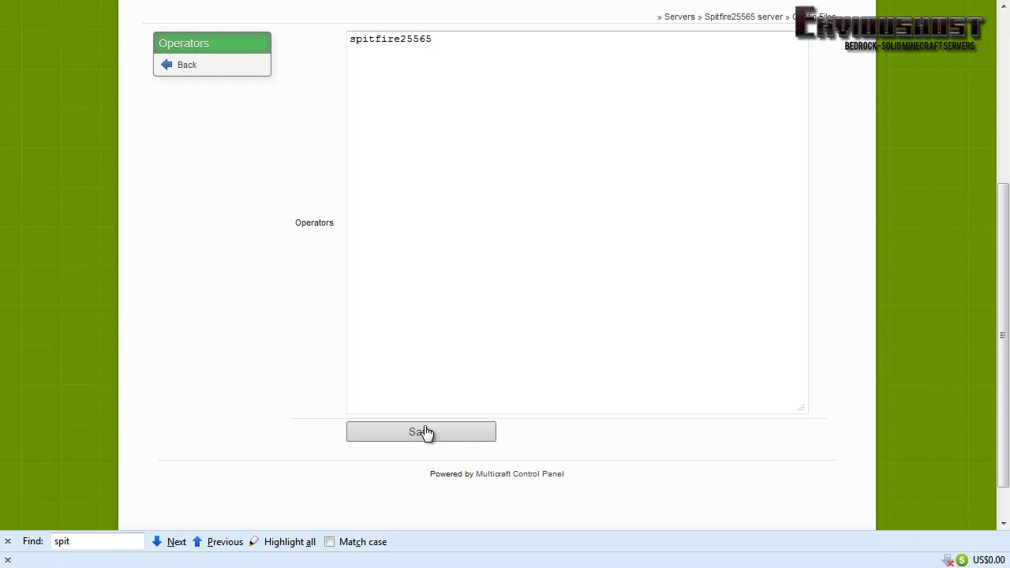
pyautogui.click(424, 433)
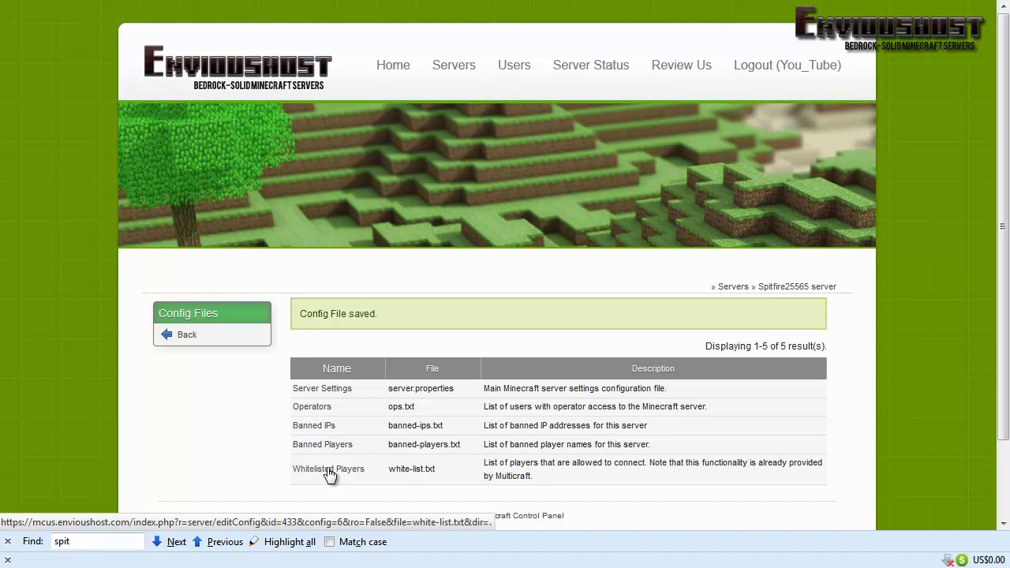
# Return to the server's overview page and open its plugin list.
pyautogui.click(189, 336)
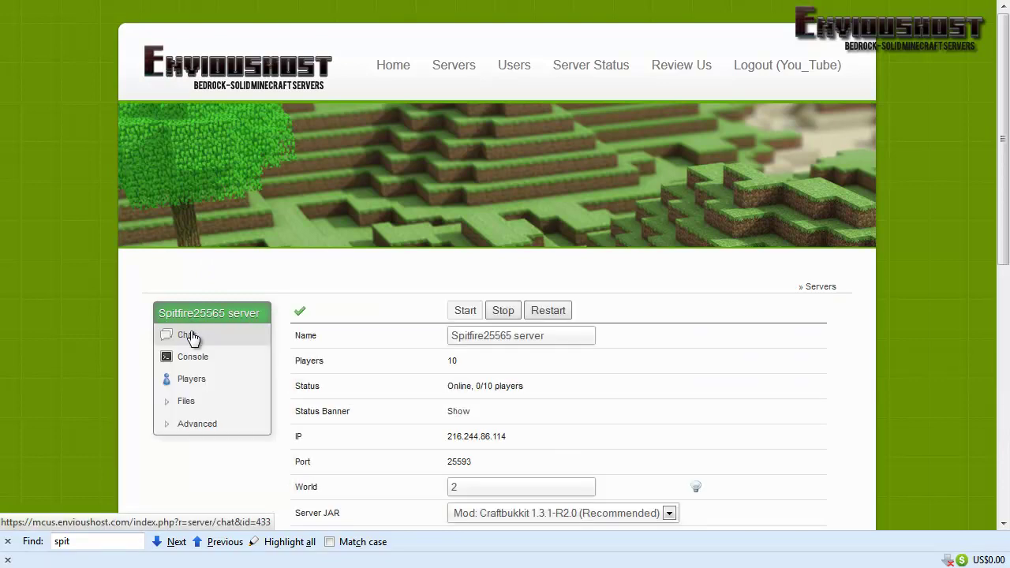
pyautogui.click(205, 408)
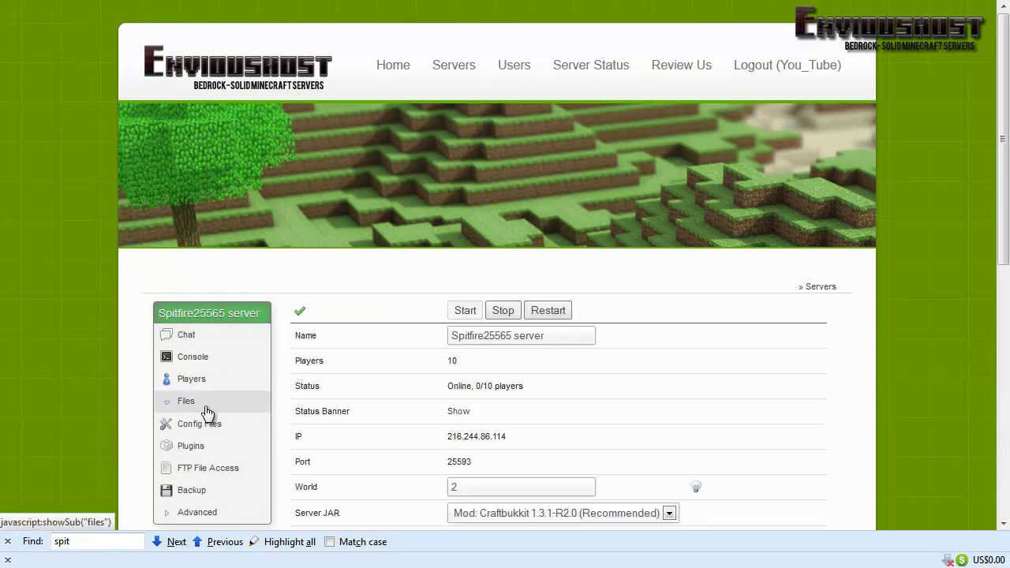
pyautogui.click(205, 456)
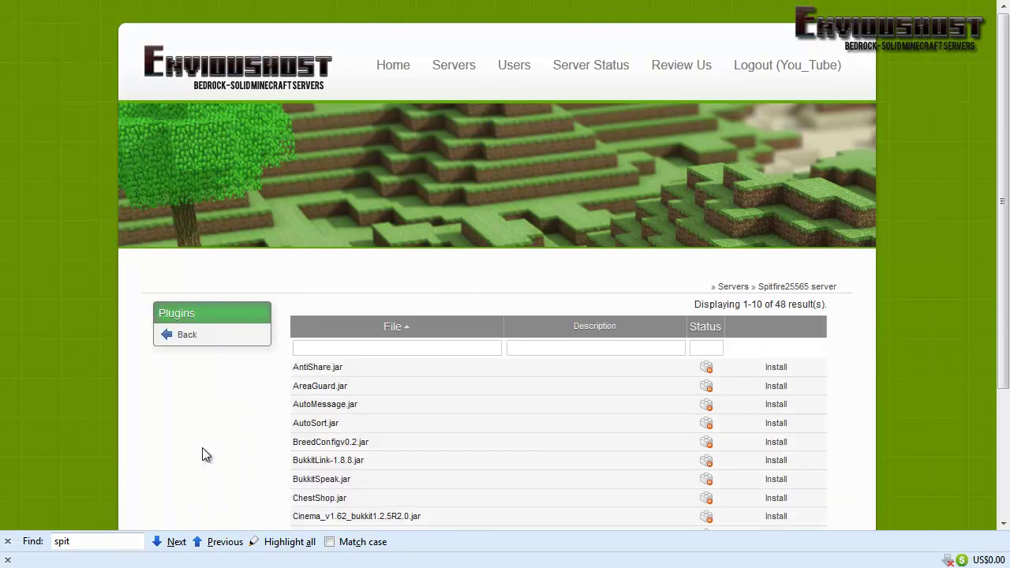
# Browse the first three pages of the installable plugin list, then go back to the first page.
pyautogui.scroll(-2, 196, 423)
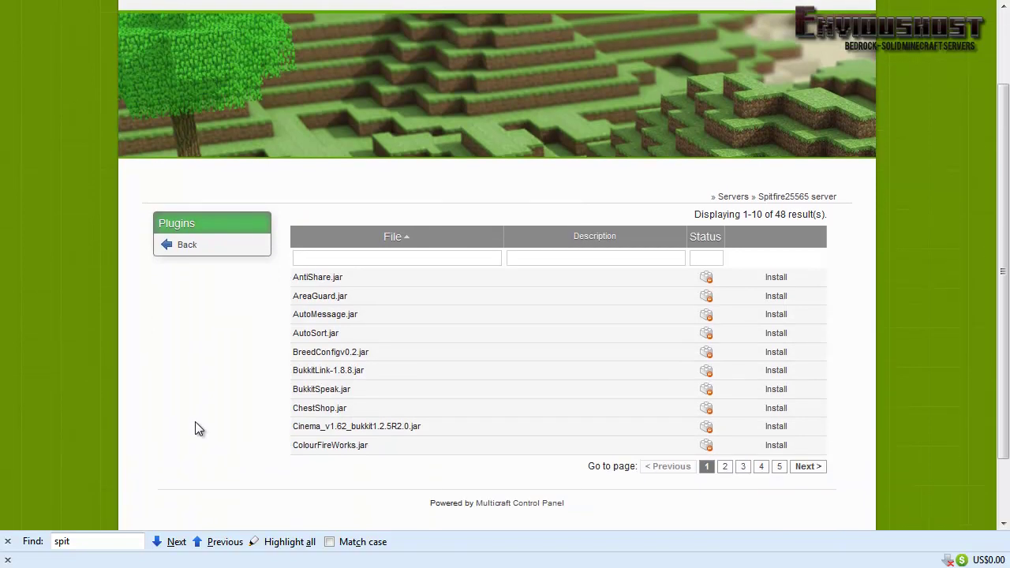
pyautogui.scroll(-2, 196, 423)
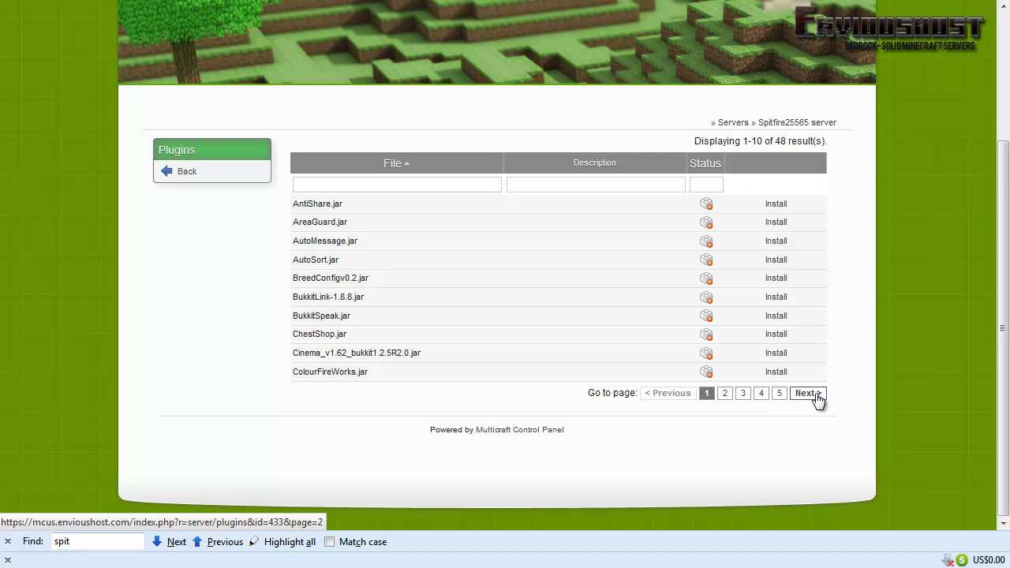
pyautogui.click(816, 394)
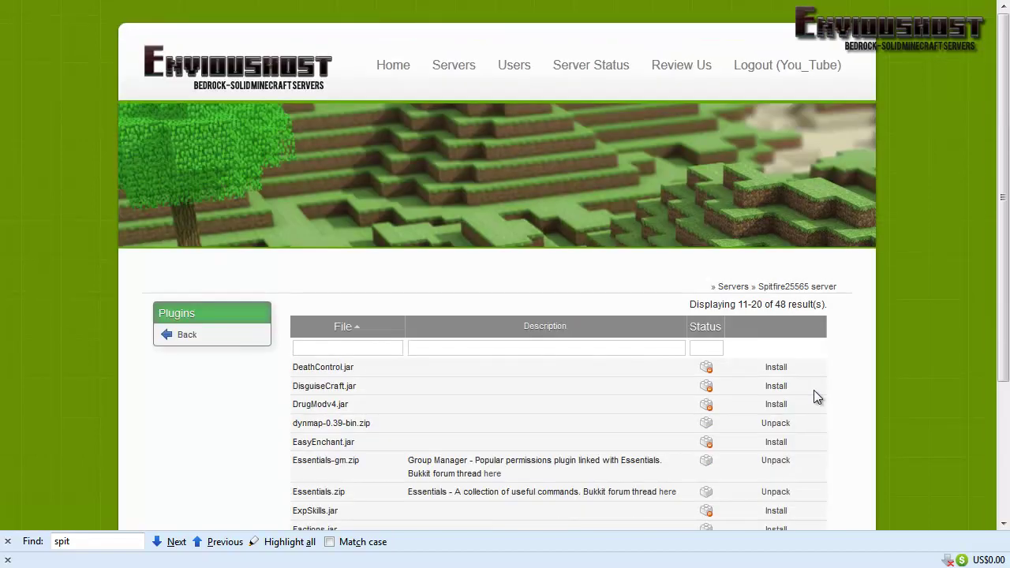
pyautogui.scroll(-2, 816, 396)
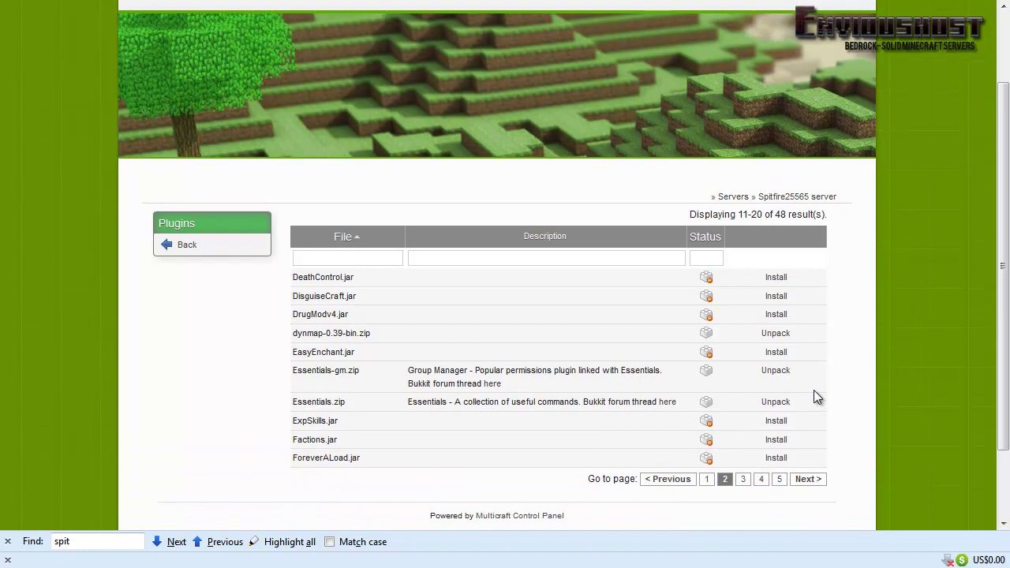
pyautogui.scroll(-2, 815, 394)
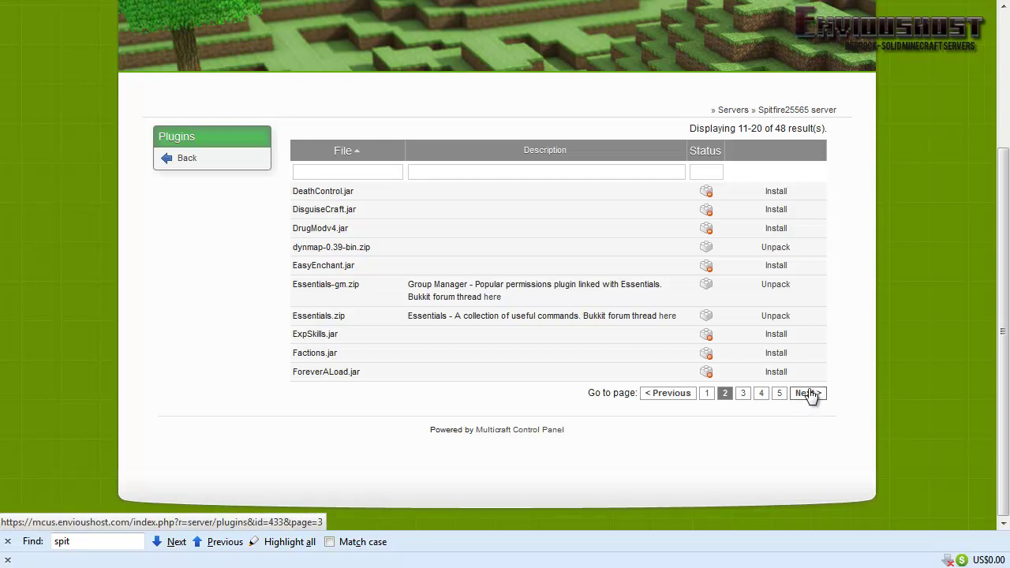
pyautogui.click(810, 394)
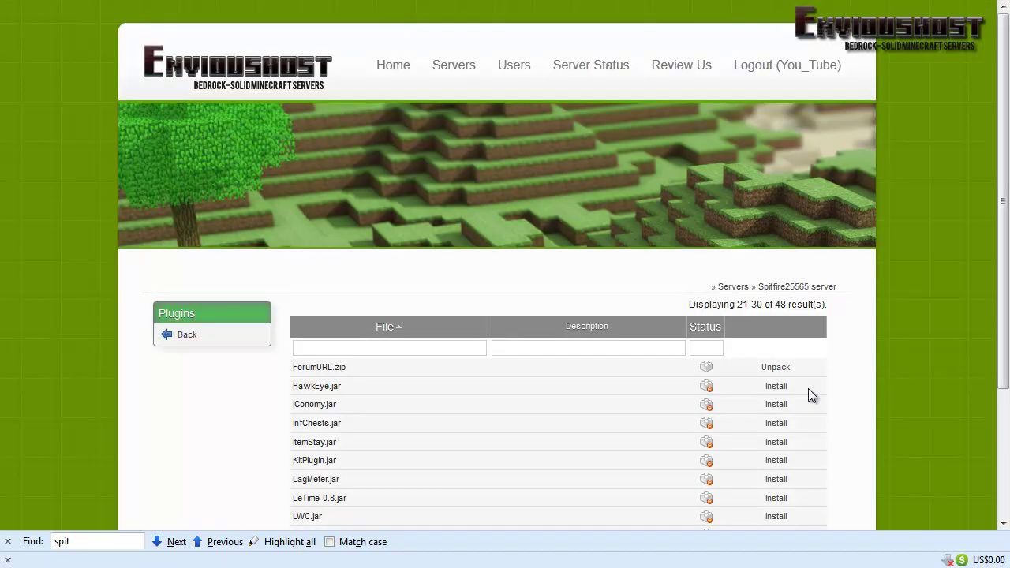
pyautogui.scroll(-4, 808, 390)
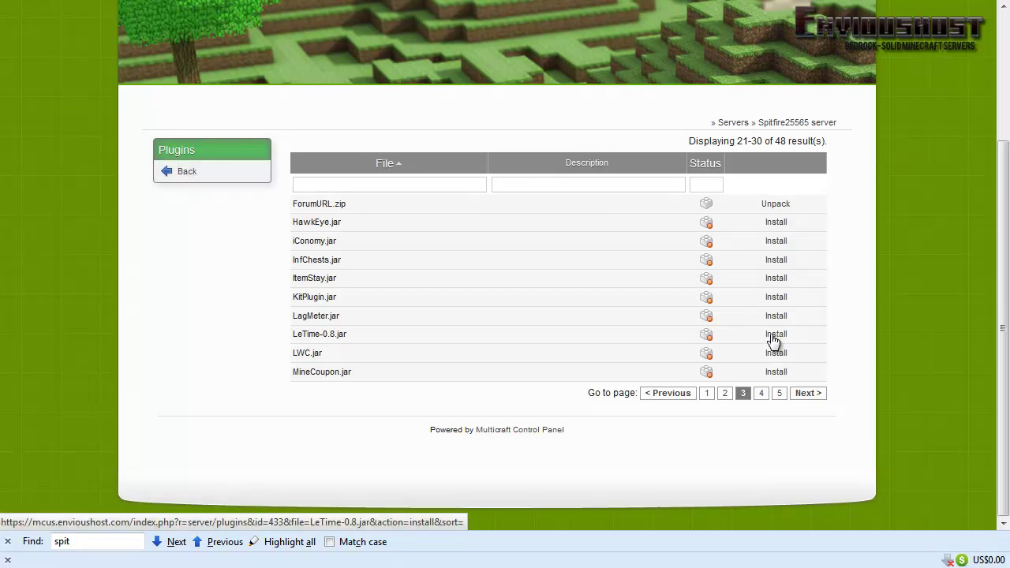
pyautogui.click(707, 395)
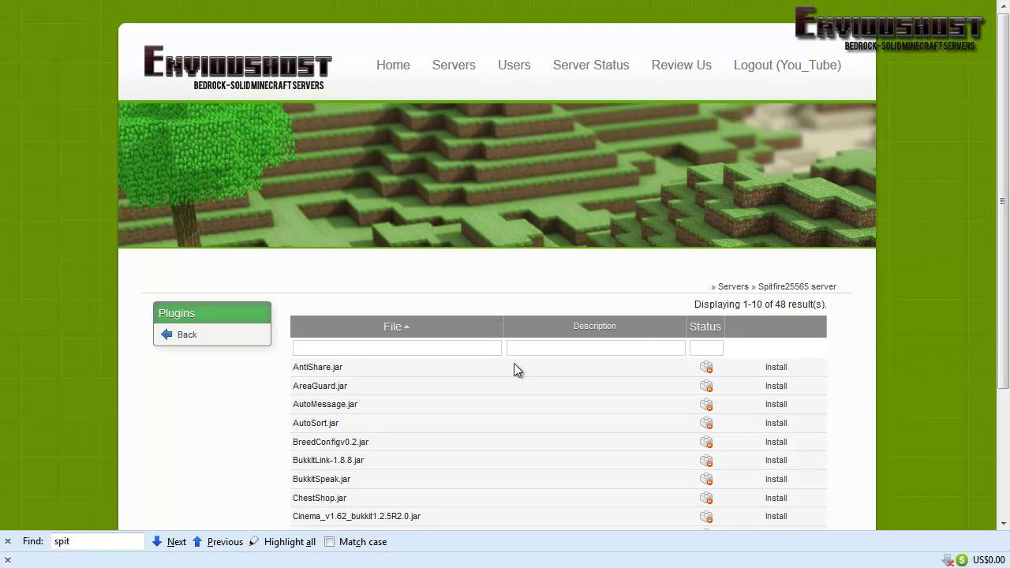
pyautogui.scroll(-3, 414, 404)
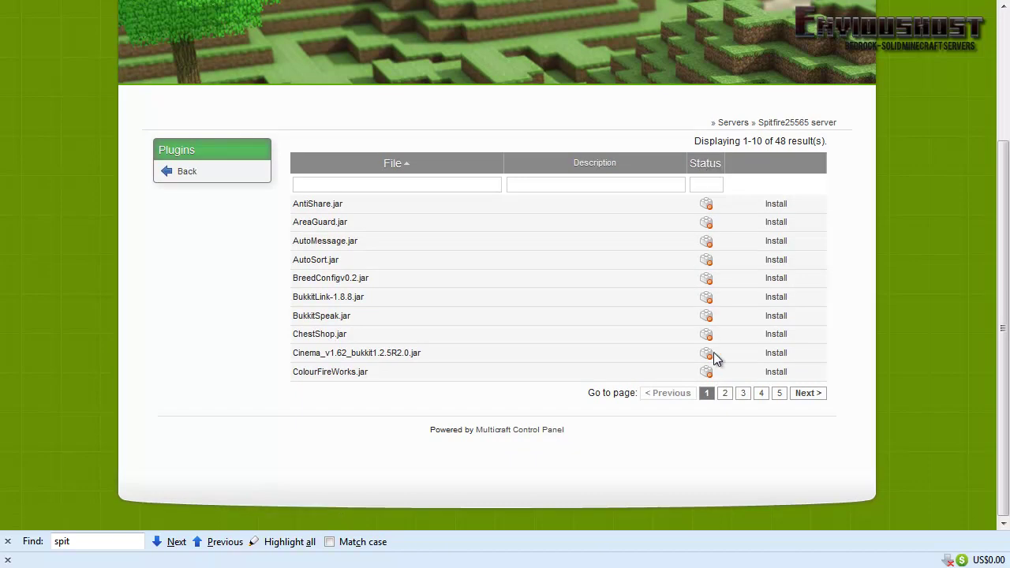
pyautogui.rightClick(714, 351)
pyautogui.click(264, 297)
# Install worldedit-5.3.jar from page 5 of the plugin list and reopen that page to check its status.
pyautogui.click(783, 400)
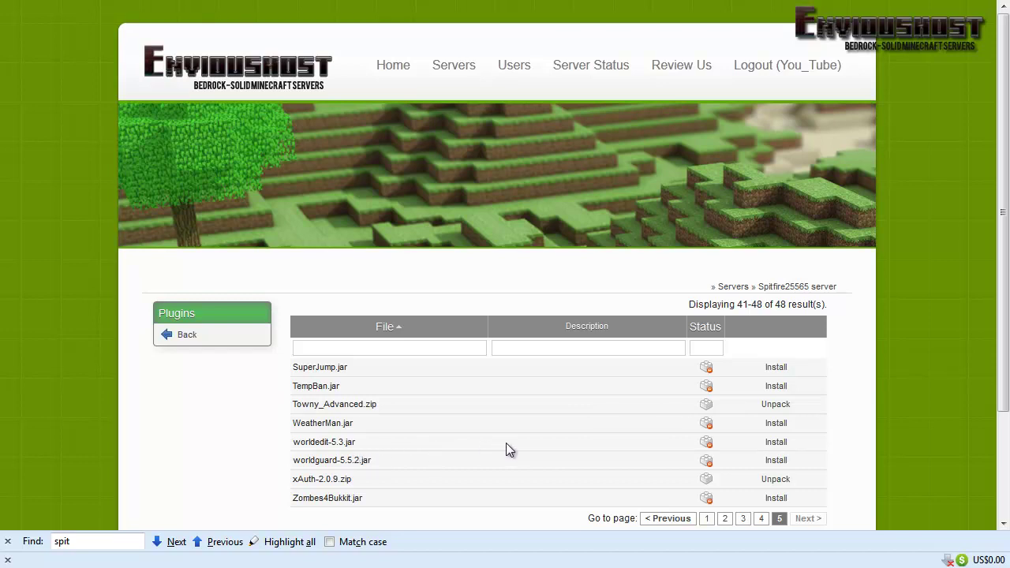
pyautogui.moveTo(356, 445); pyautogui.dragTo(297, 444)
pyautogui.scroll(-2, 403, 434)
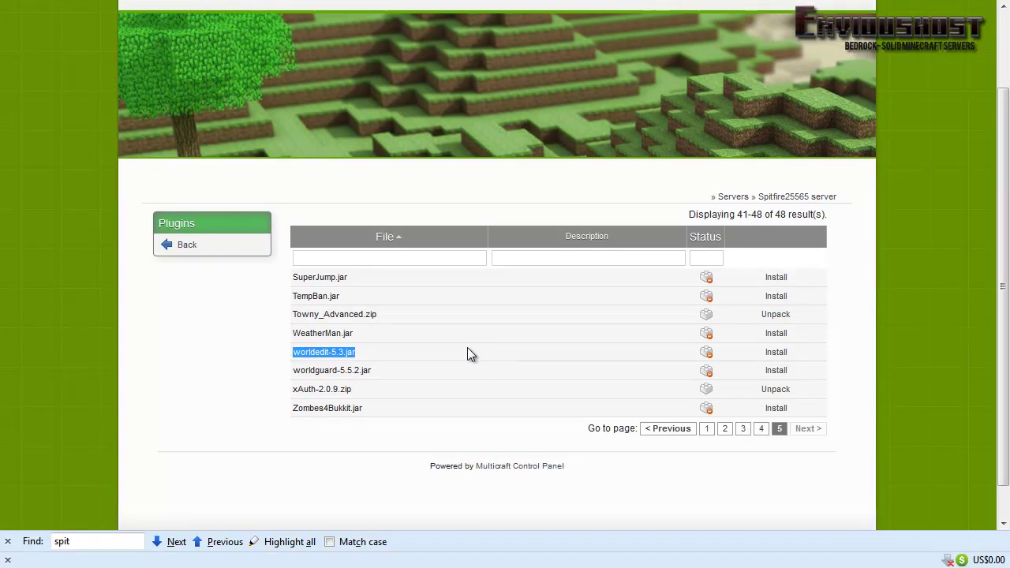
pyautogui.click(786, 355)
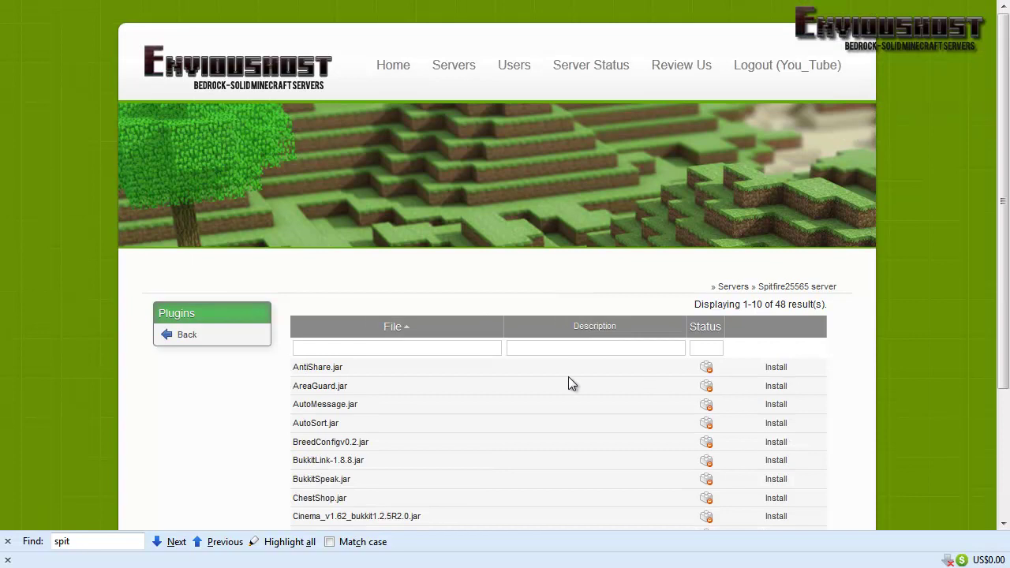
pyautogui.scroll(-4, 568, 379)
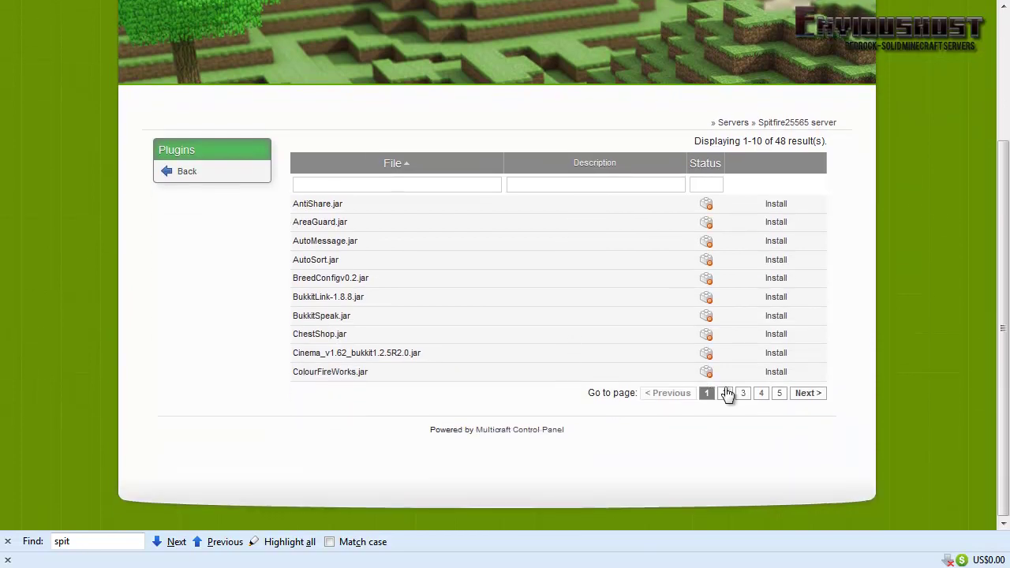
pyautogui.click(785, 394)
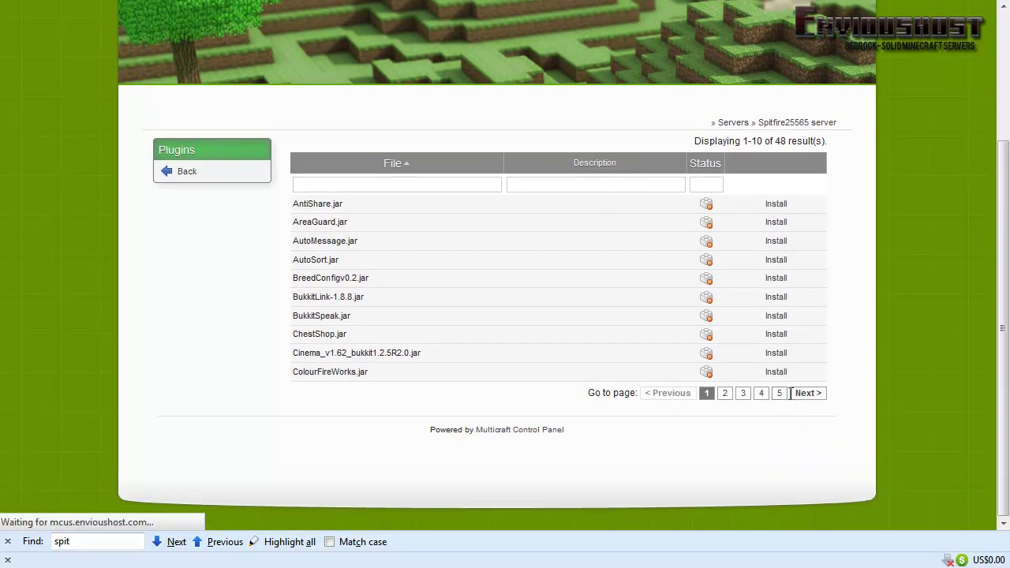
pyautogui.scroll(-2, 650, 401)
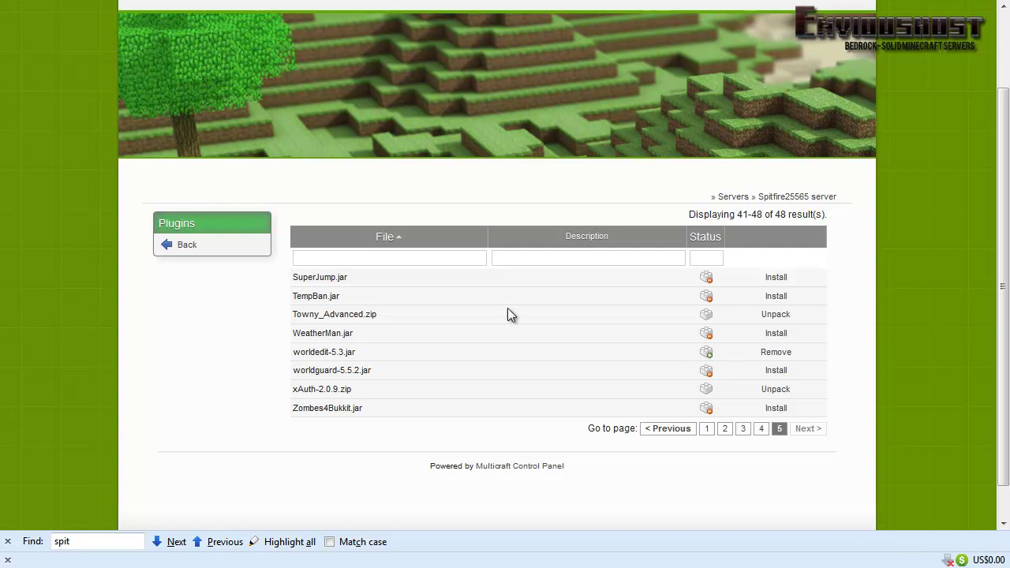
# Return to the server's overview page and restart the server.
pyautogui.click(203, 248)
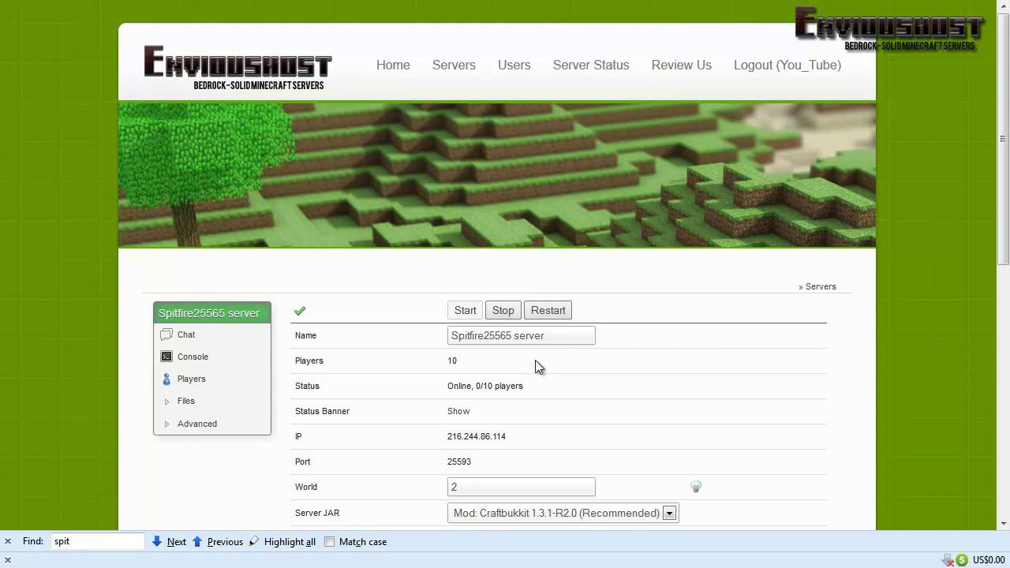
pyautogui.click(556, 311)
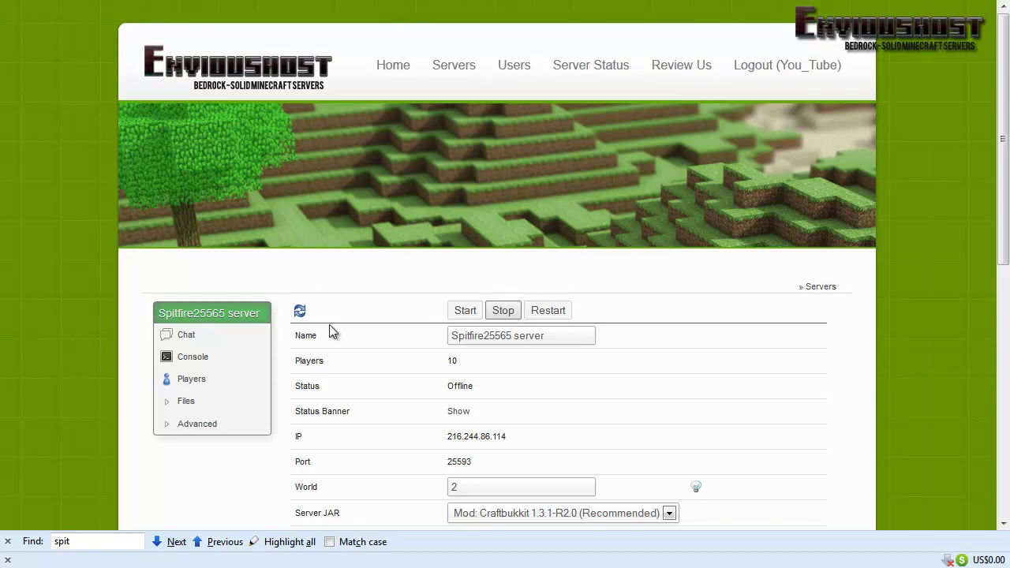
# Open the WorldEdit plugin's config.yml from the server's config files.
pyautogui.click(183, 401)
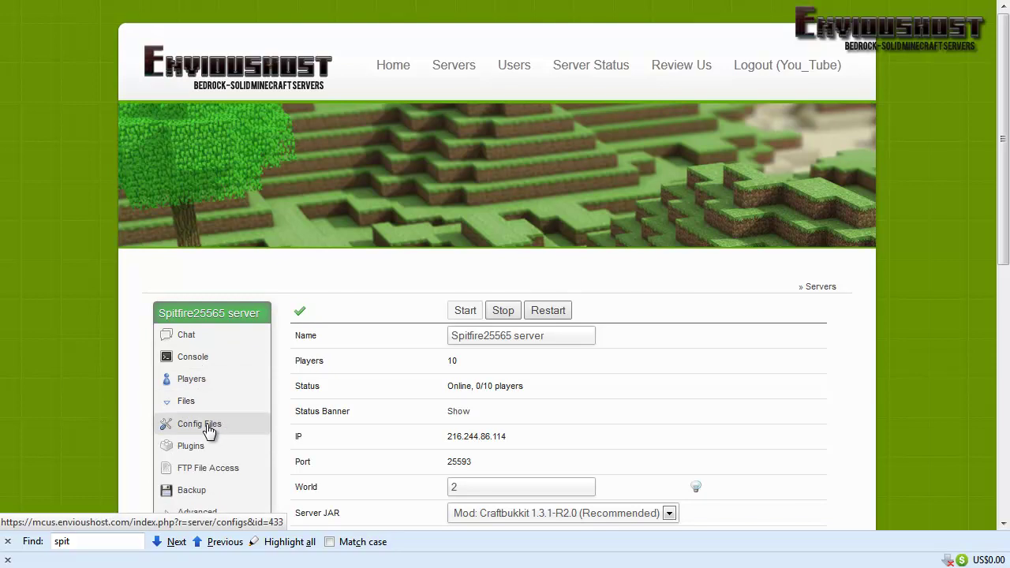
pyautogui.click(210, 430)
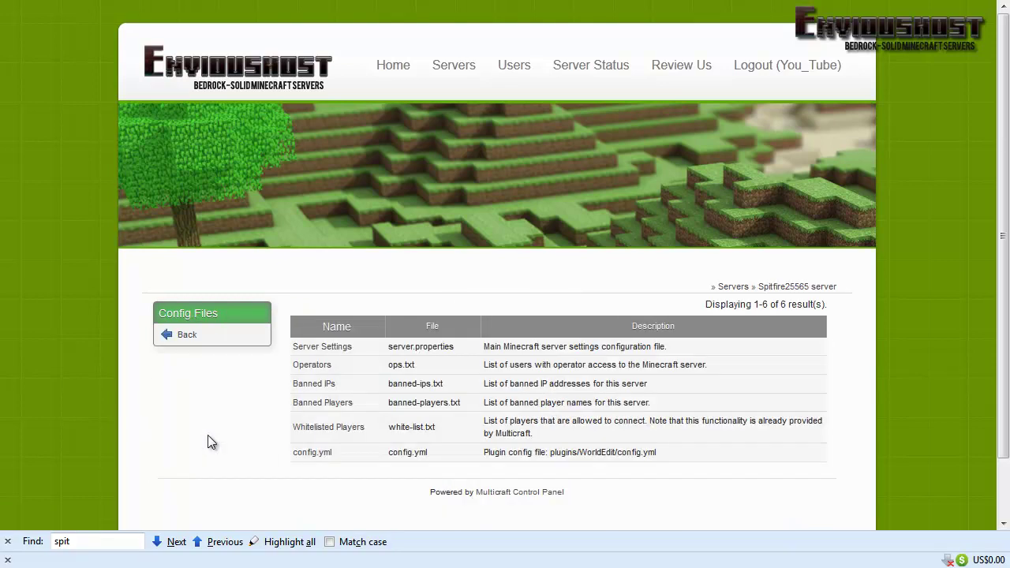
pyautogui.scroll(-2, 208, 435)
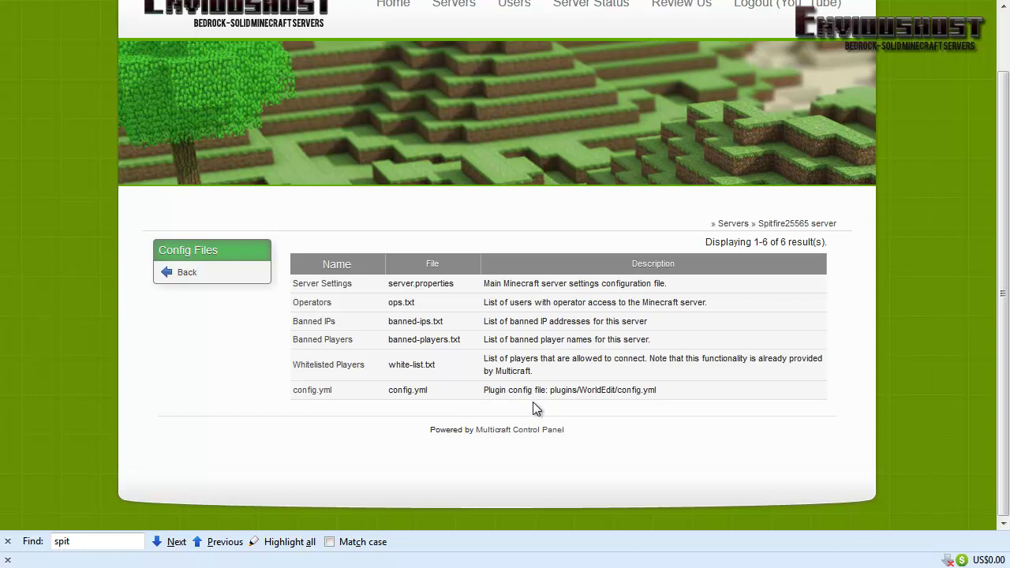
pyautogui.click(318, 396)
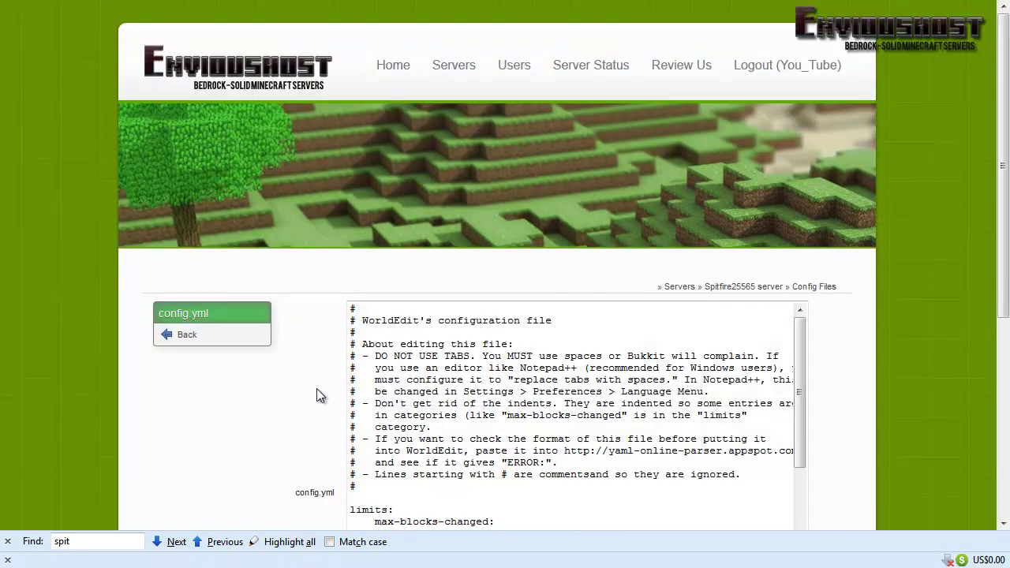
# Review the WorldEdit config.yml from the limits section down to debug, including super-pickaxe, navigation-wand, history and butcher.
pyautogui.scroll(-3, 544, 386)
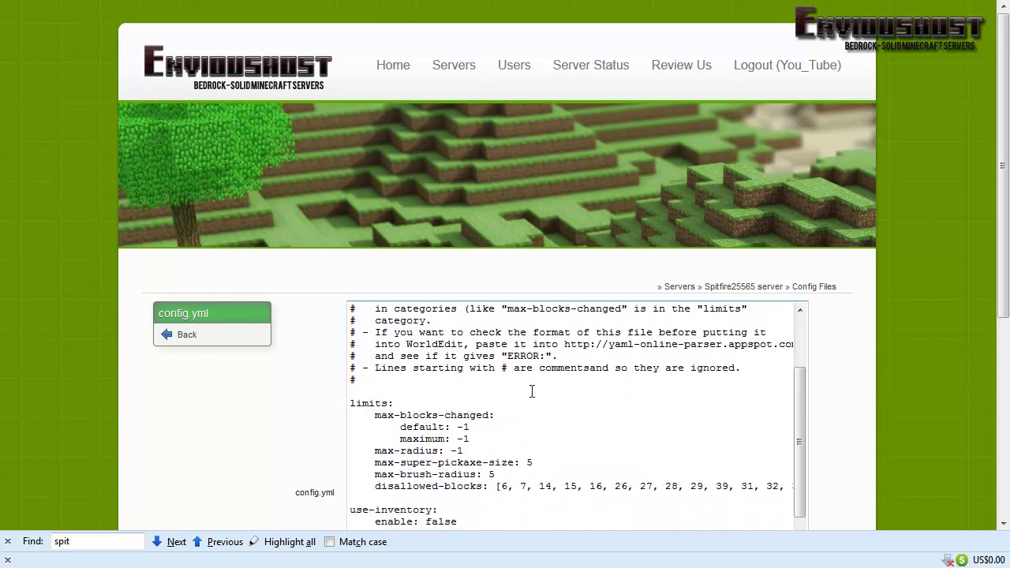
pyautogui.scroll(-3, 275, 417)
pyautogui.scroll(-1, 439, 361)
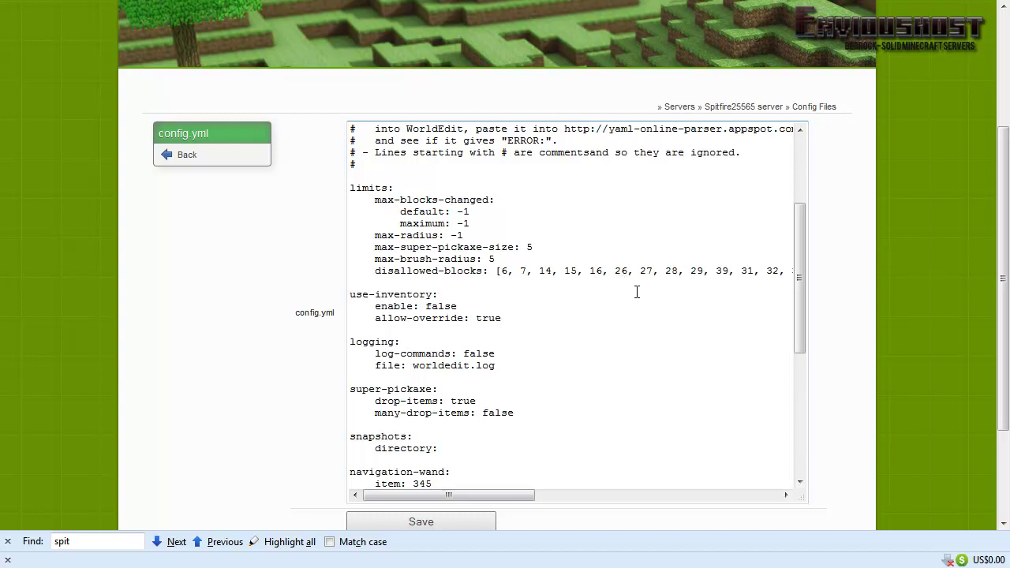
pyautogui.scroll(-4, 584, 336)
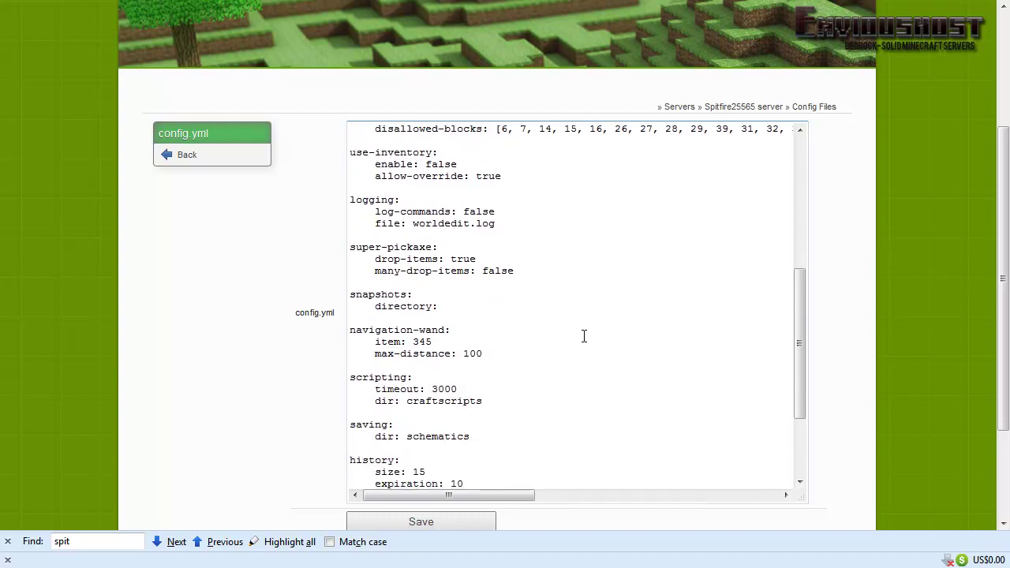
pyautogui.scroll(-2, 584, 336)
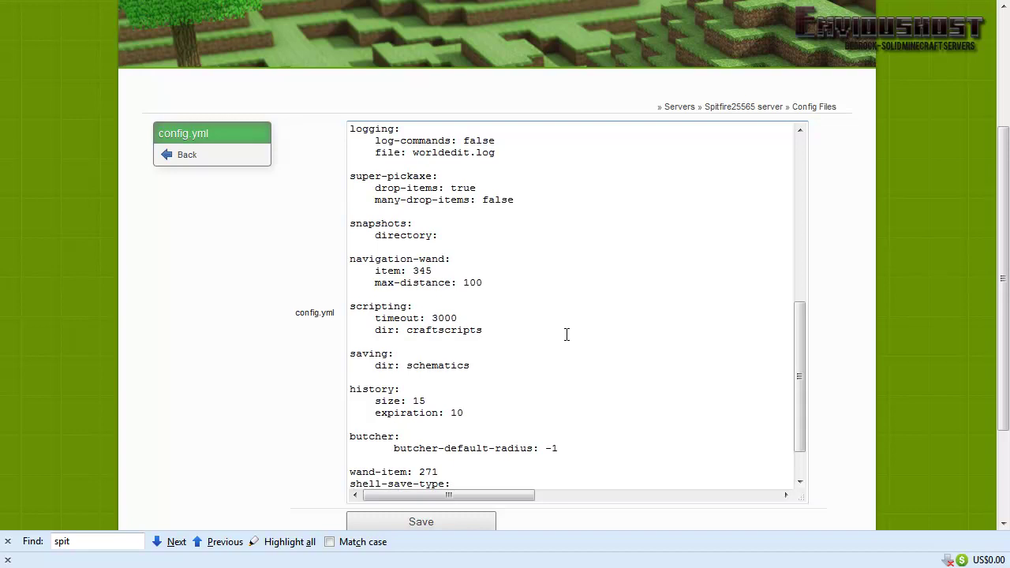
pyautogui.scroll(-2, 565, 335)
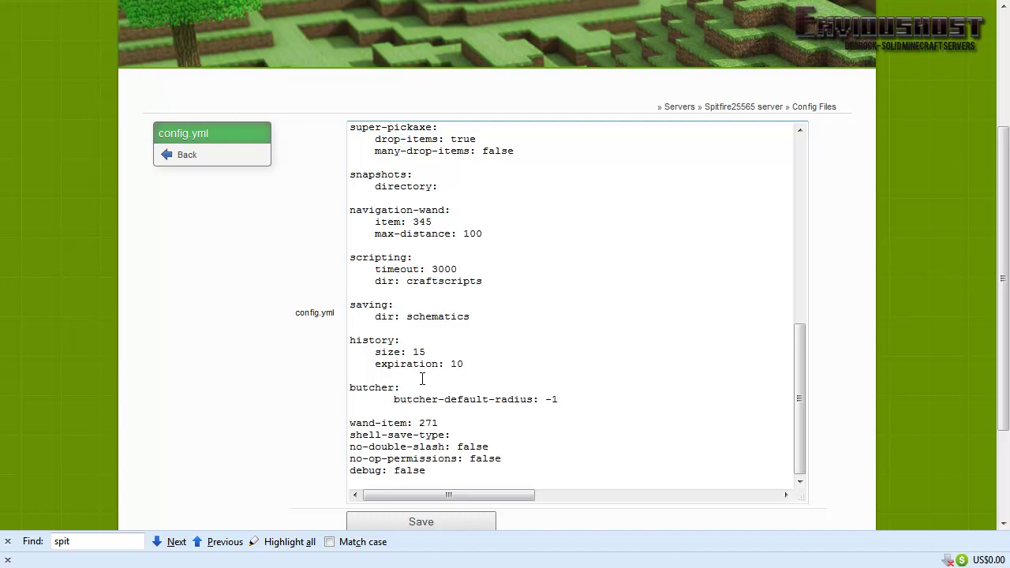
pyautogui.click(375, 353)
pyautogui.press('Up')
pyautogui.press('Up')
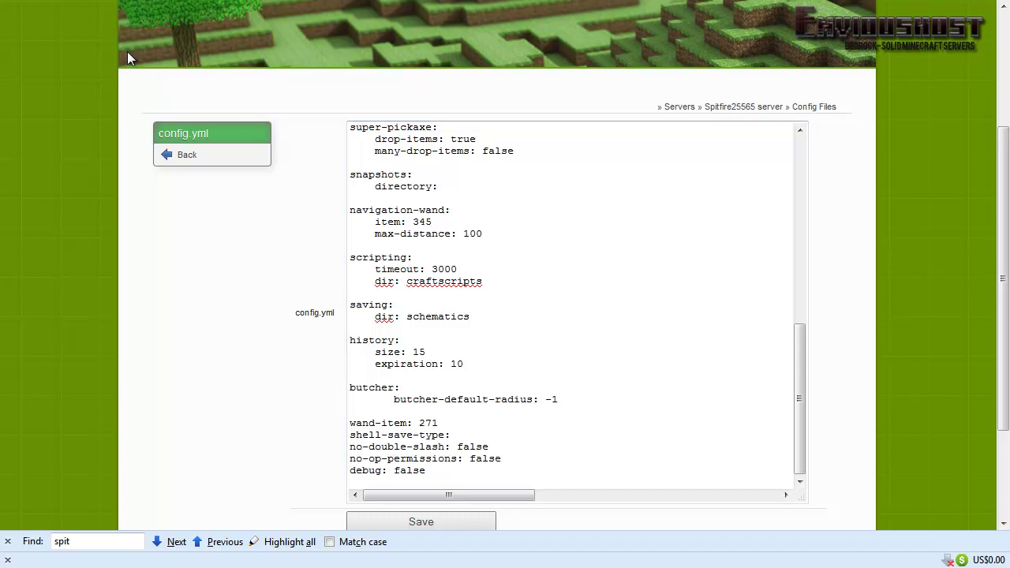
# Leave config.yml without saving, return to the server's overview page and open FTP File Access.
pyautogui.click(205, 162)
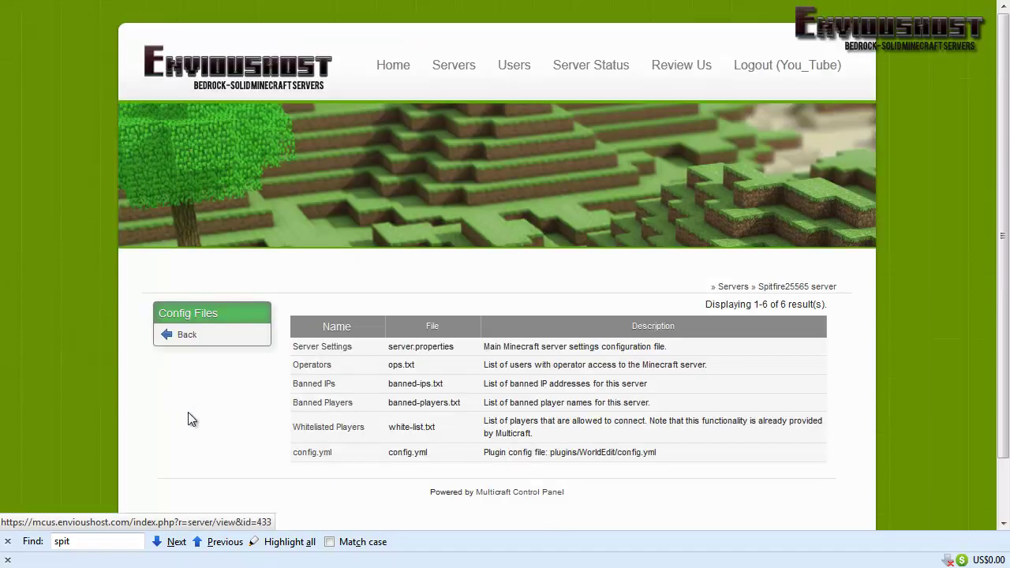
pyautogui.scroll(-2, 203, 410)
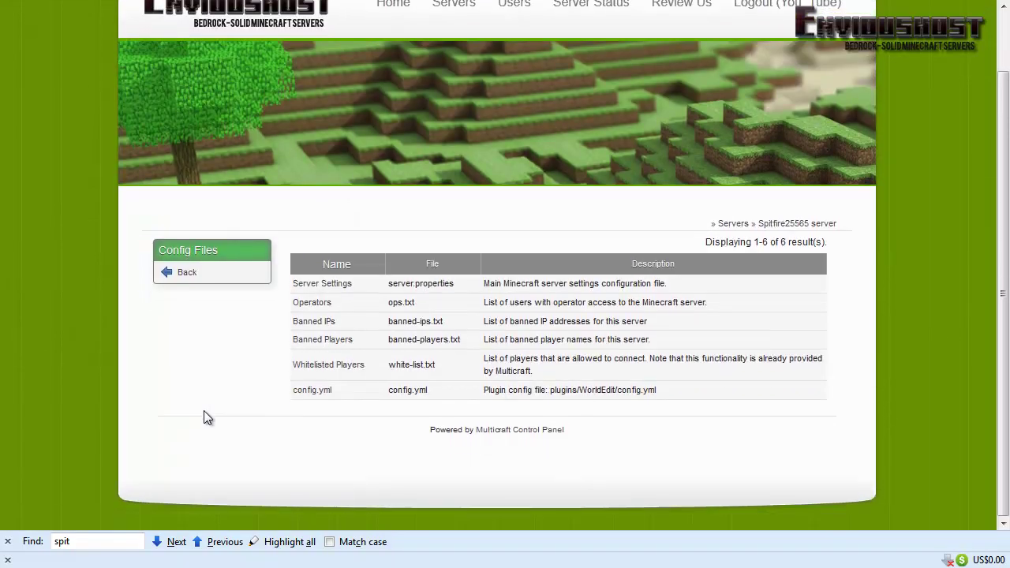
pyautogui.click(187, 272)
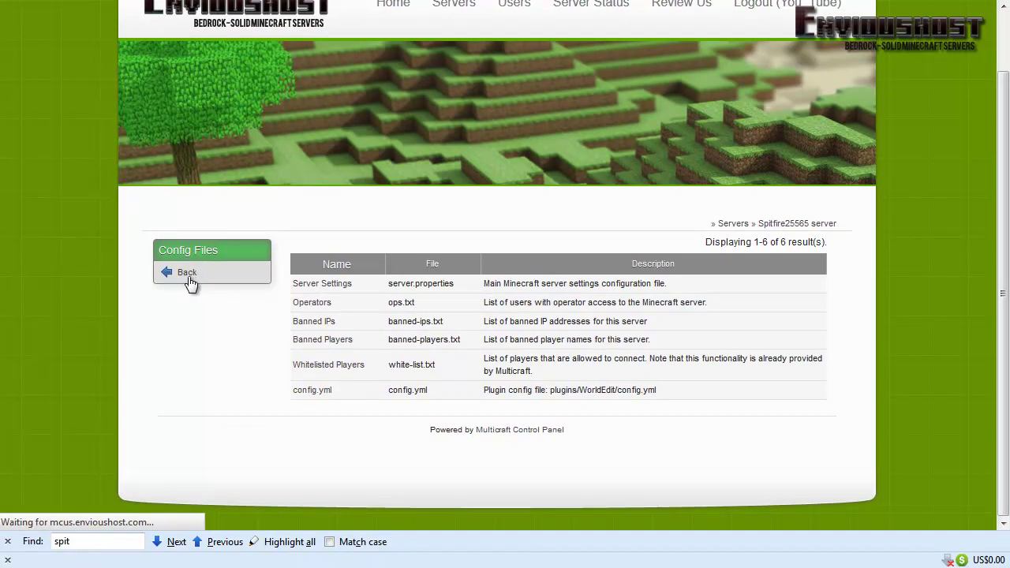
pyautogui.scroll(-2, 140, 317)
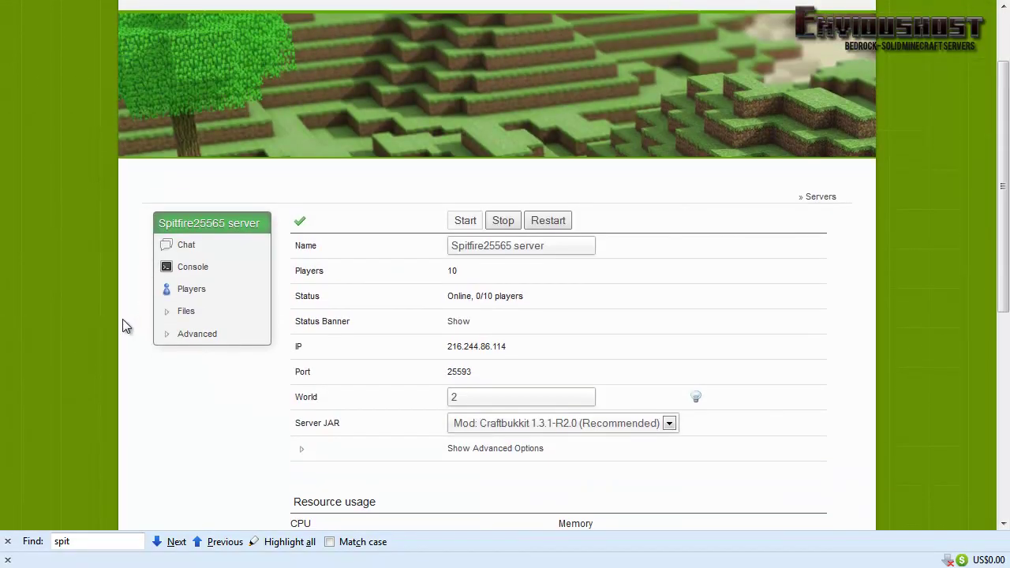
pyautogui.click(187, 314)
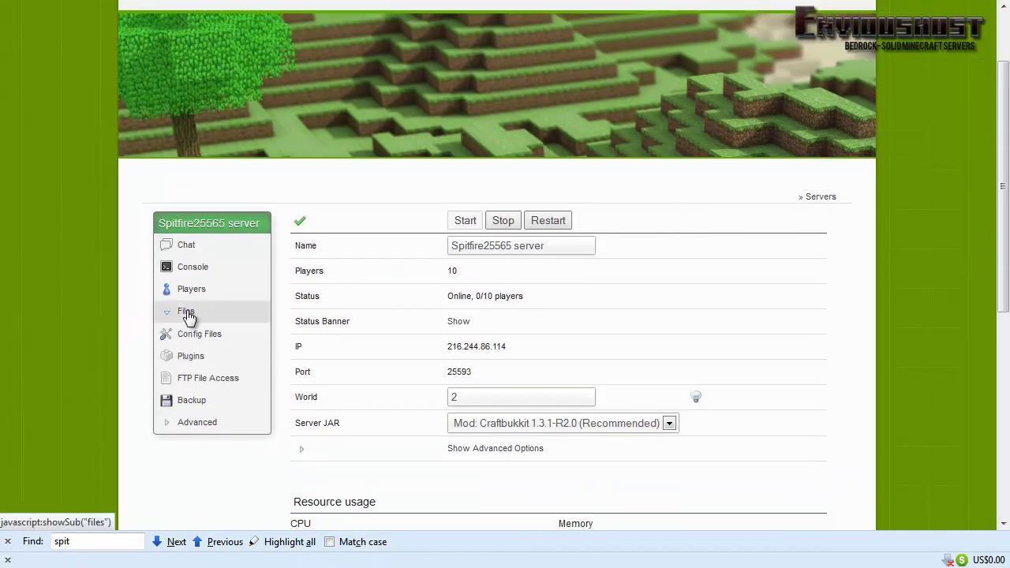
pyautogui.click(202, 385)
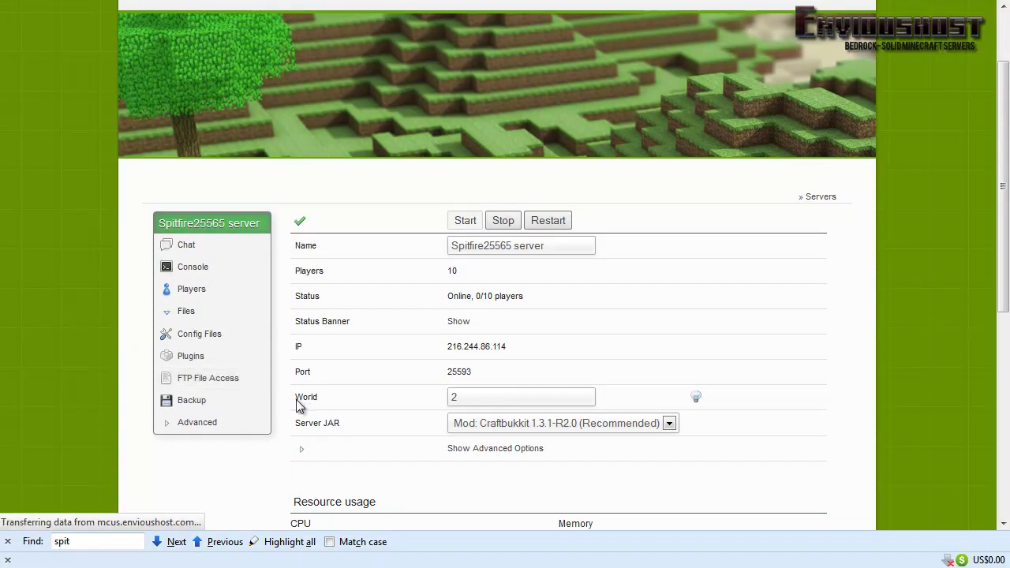
# Examine the FTP login details, covering the username, the Multicraft password field and the host address.
pyautogui.scroll(-2, 334, 378)
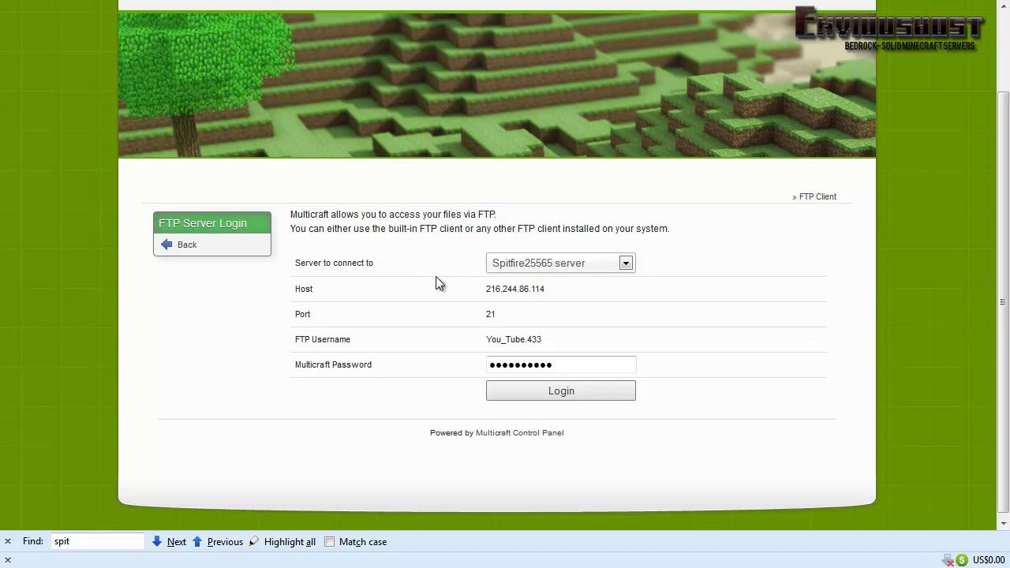
pyautogui.moveTo(544, 340)
pyautogui.mouseDown()
pyautogui.moveTo(508, 340)
pyautogui.moveTo(550, 347)
pyautogui.mouseUp()
pyautogui.rightClick(509, 341)
pyautogui.click(491, 339)
pyautogui.click(584, 367)
pyautogui.moveTo(556, 295); pyautogui.dragTo(495, 297)
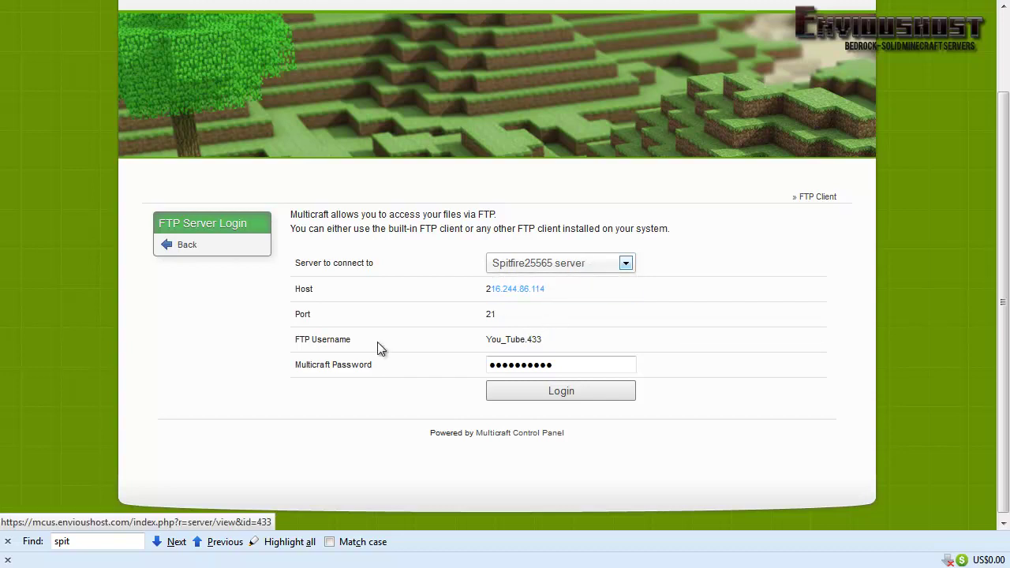
# Leave the FTP login page, go to the server's Backup page and start a new backup.
pyautogui.doubleClick(499, 313)
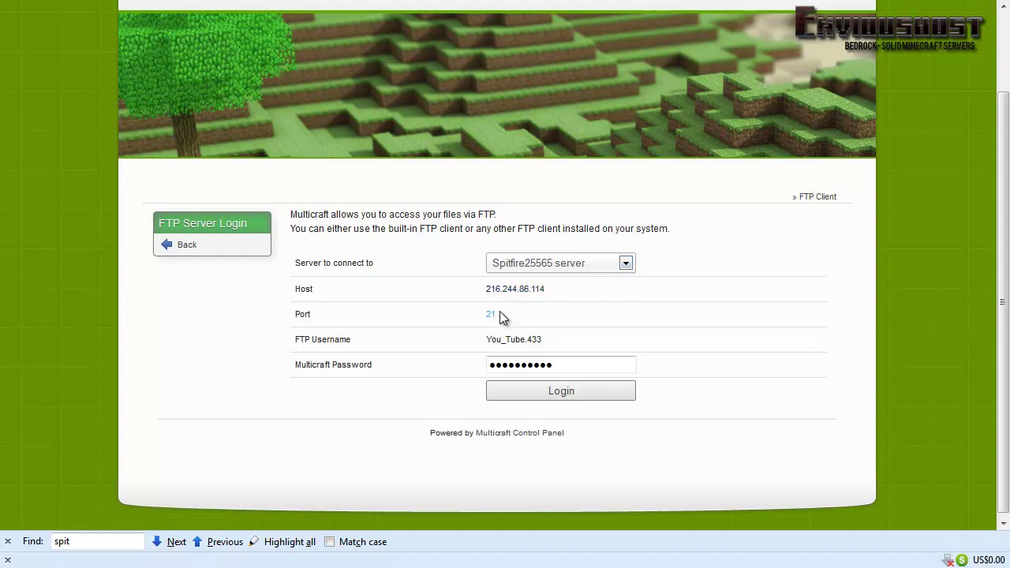
pyautogui.click(181, 246)
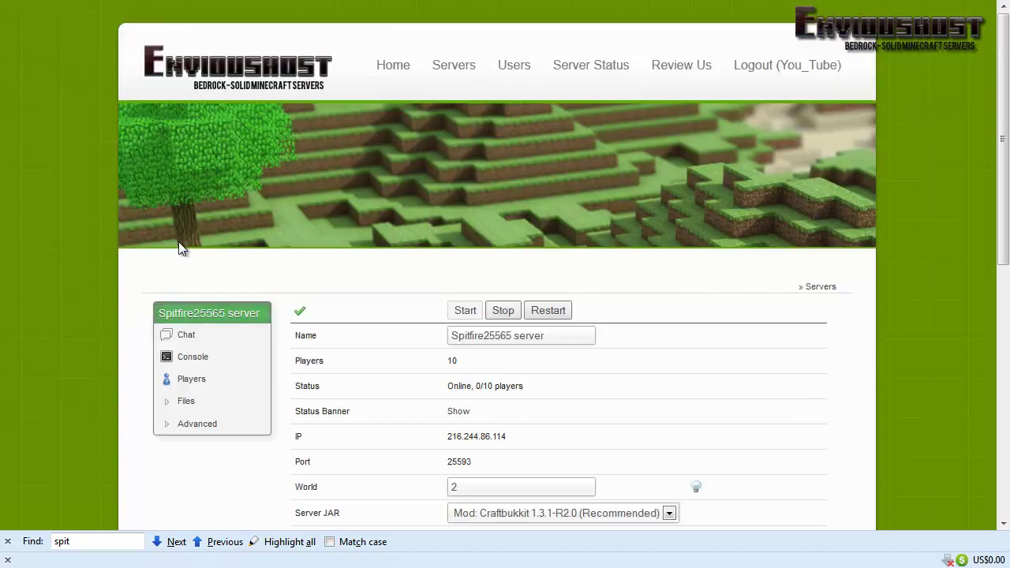
pyautogui.click(189, 403)
pyautogui.scroll(-2, 193, 403)
pyautogui.click(194, 401)
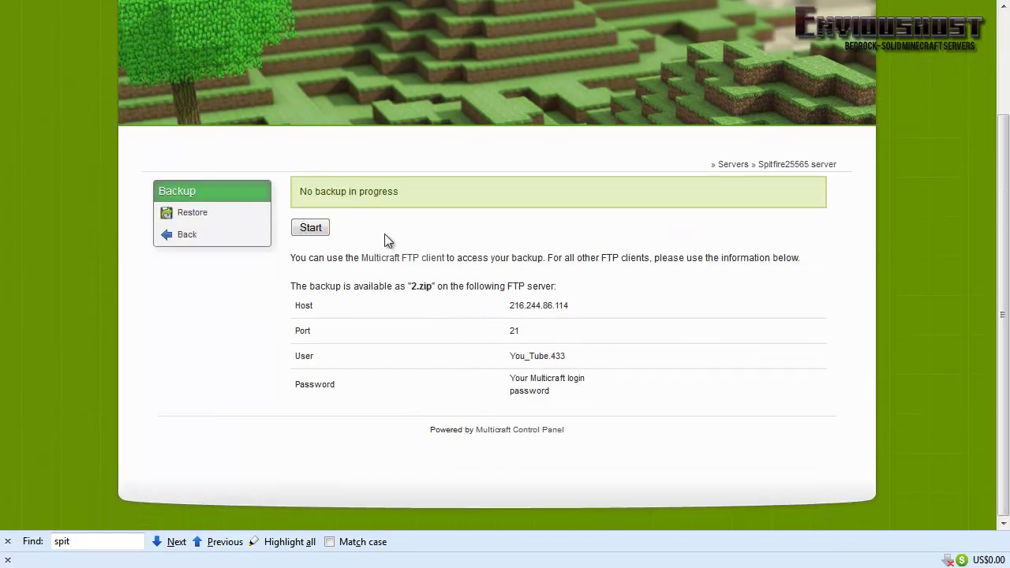
pyautogui.click(313, 236)
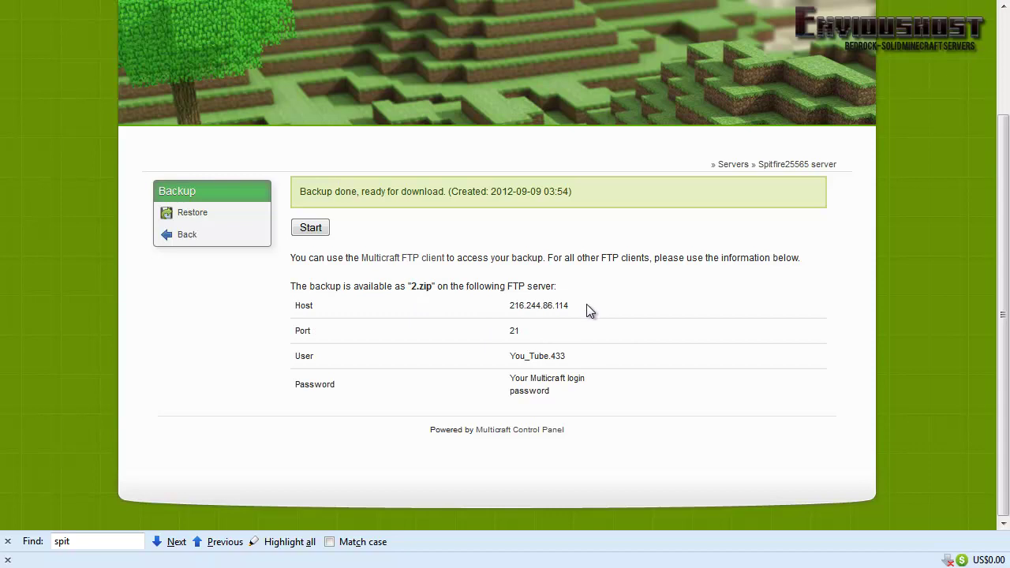
# Examine the FTP host, port, user and password information given for downloading the 2.zip backup.
pyautogui.moveTo(588, 311); pyautogui.dragTo(530, 341)
pyautogui.click(530, 341)
pyautogui.moveTo(565, 357); pyautogui.dragTo(511, 356)
pyautogui.click(517, 418)
# View the list of backups available to restore, and return to the server overview without restoring any.
pyautogui.click(209, 215)
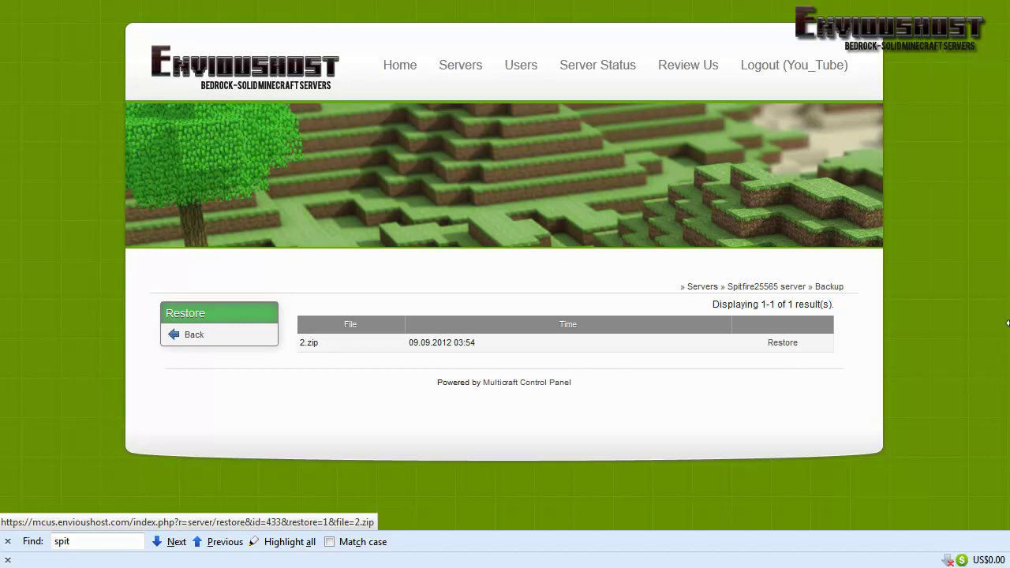
pyautogui.click(203, 341)
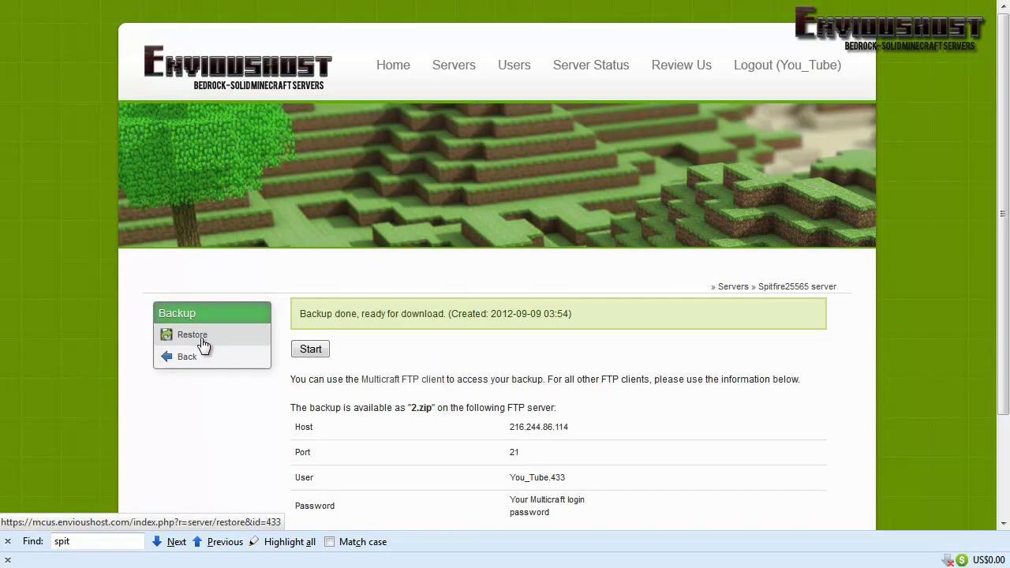
pyautogui.click(190, 364)
# Expand the server's Advanced section to reach its commands, scheduled tasks, users and MySQL database pages.
pyautogui.scroll(-2, 203, 405)
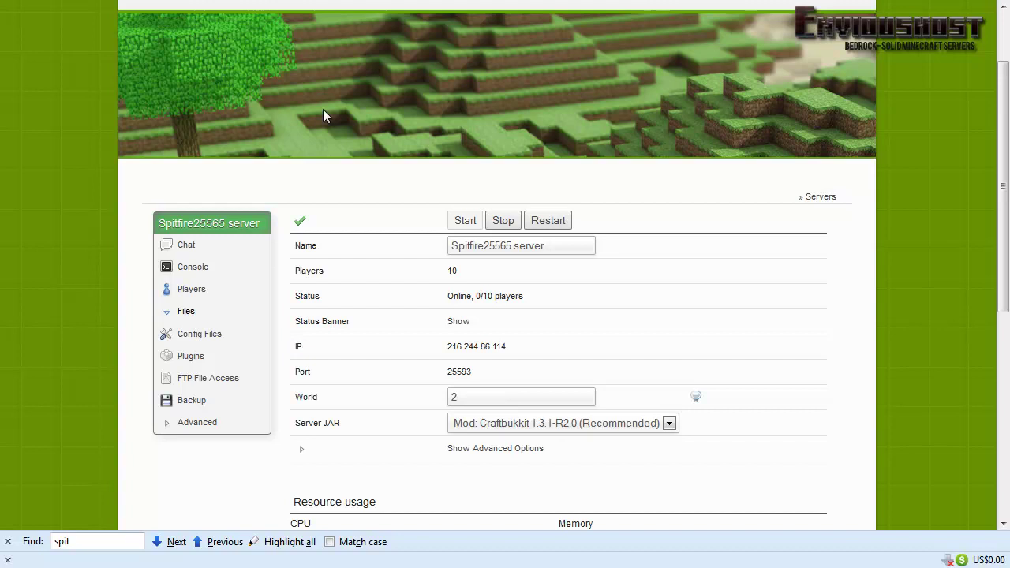
pyautogui.click(203, 424)
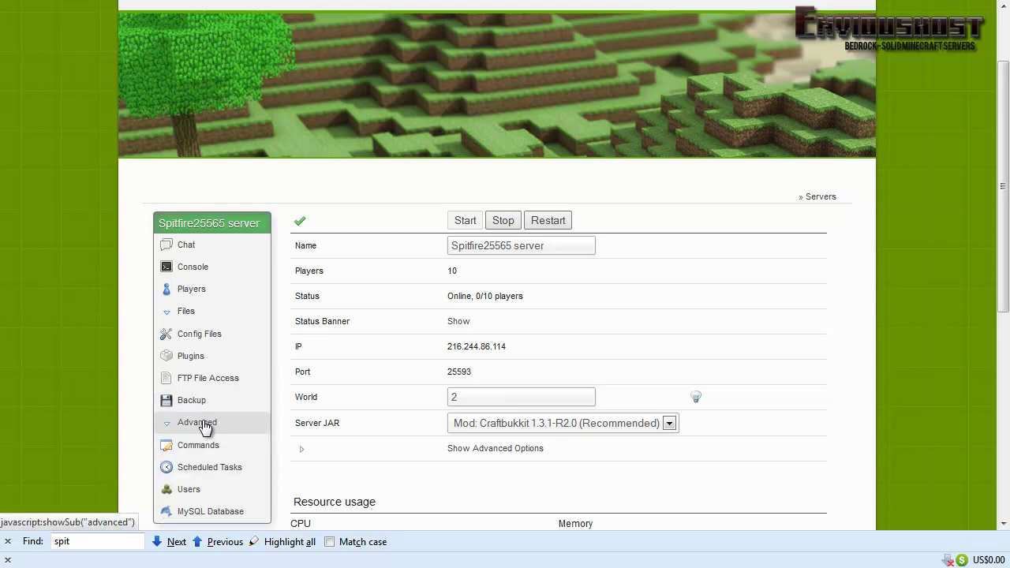
pyautogui.scroll(-2, 203, 424)
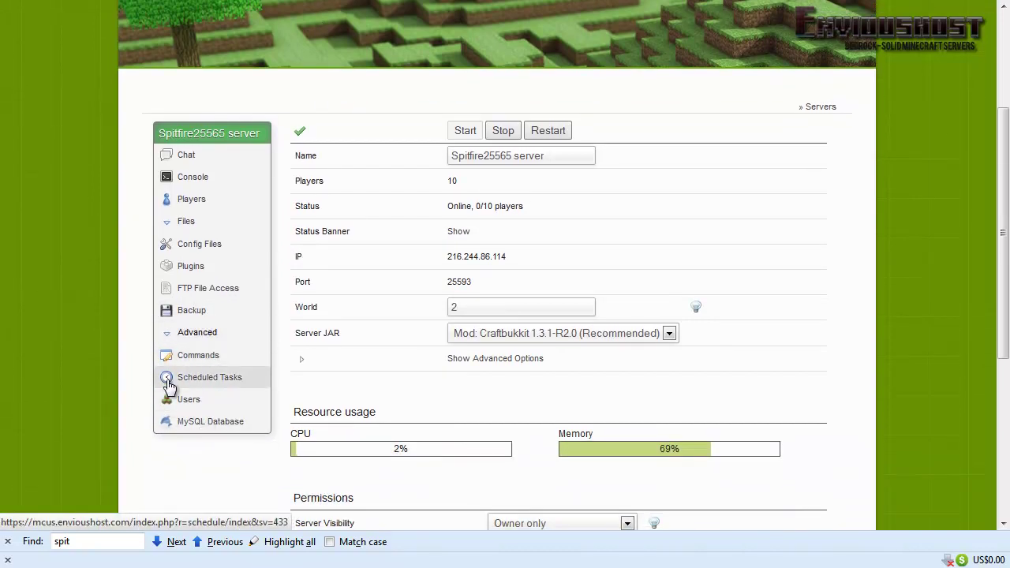